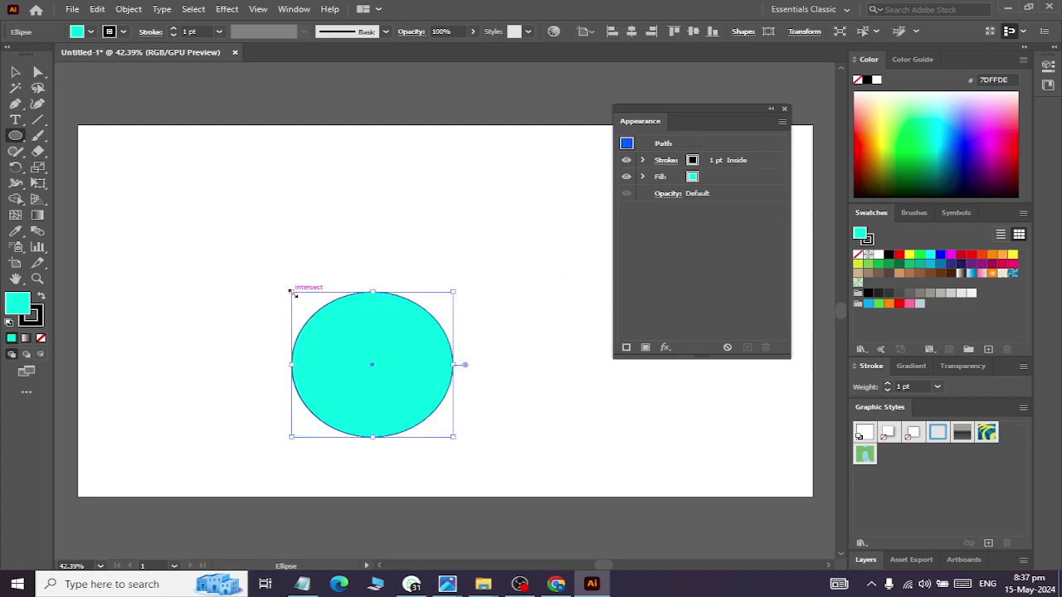
# Step: Check the reference logo image, then add a 150 × 150 px circle on the artboard above the large cyan circle
pyautogui.hotkey('alt', 'Tab')
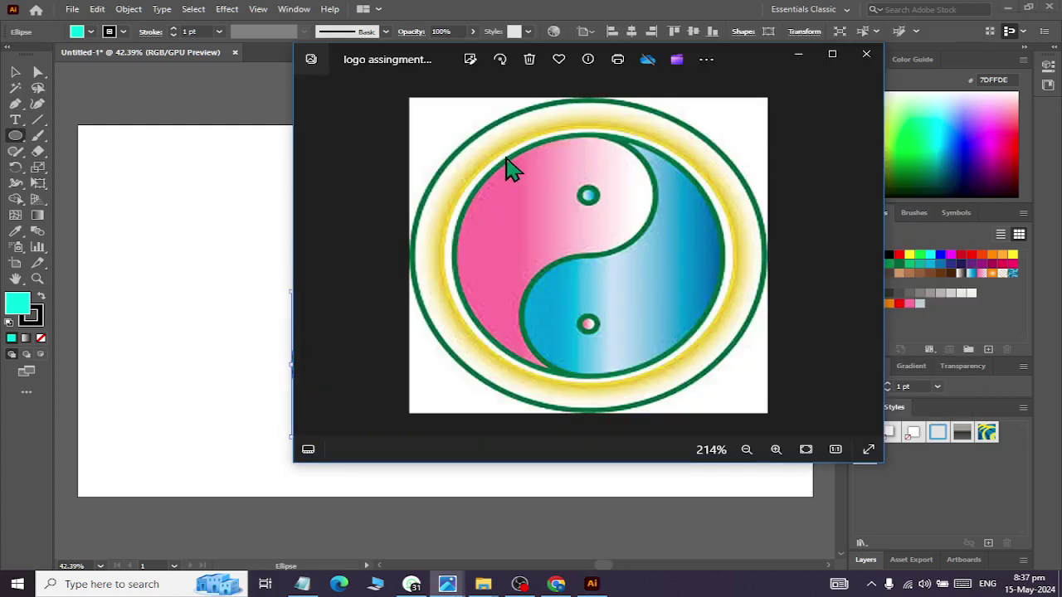
pyautogui.hotkey('alt', 'Tab')
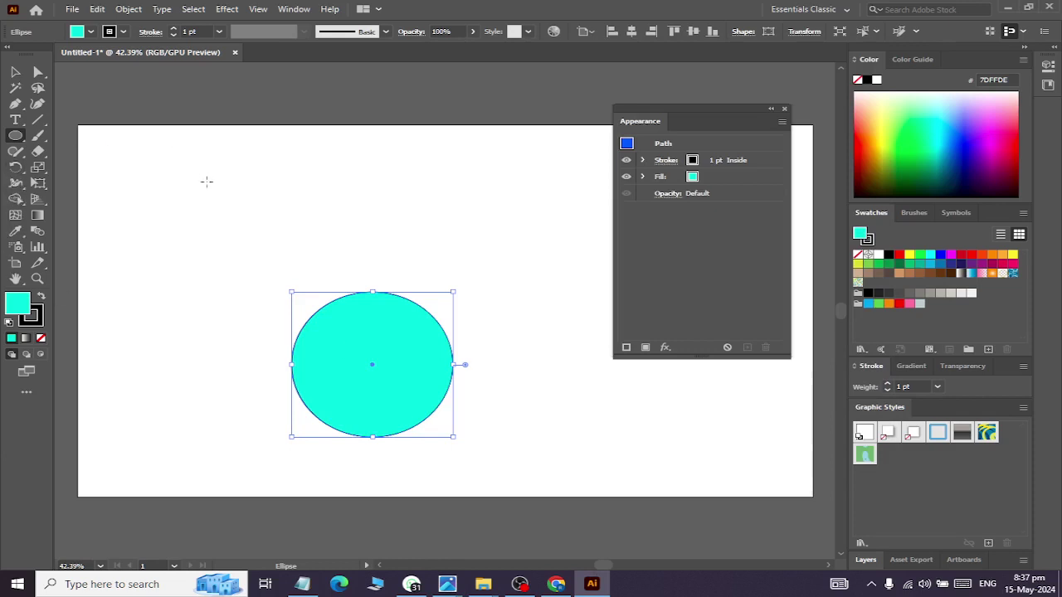
pyautogui.click(208, 184)
pyautogui.write('150')
pyautogui.press('Tab')
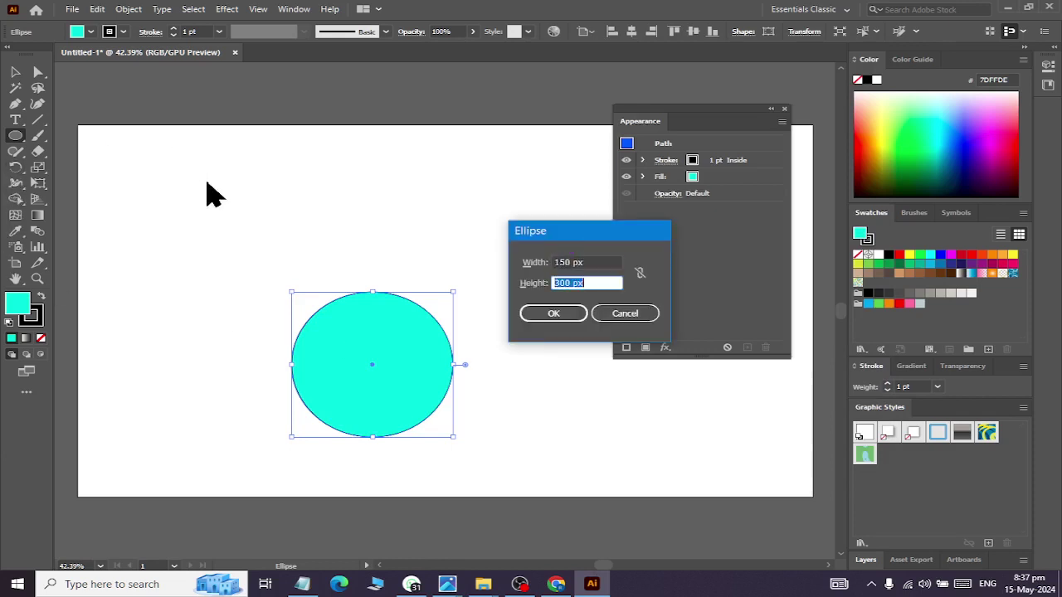
pyautogui.write('150')
pyautogui.press('Return')
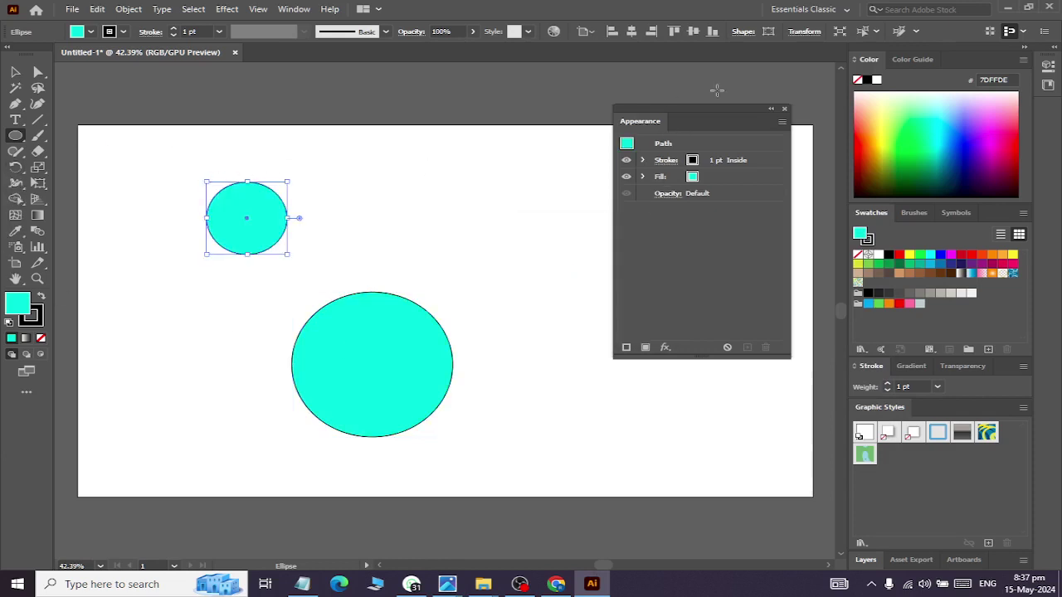
# Step: Fill the small circle with green and place a duplicate of it below, beside the large cyan circle
pyautogui.click(917, 111)
pyautogui.click(15, 72)
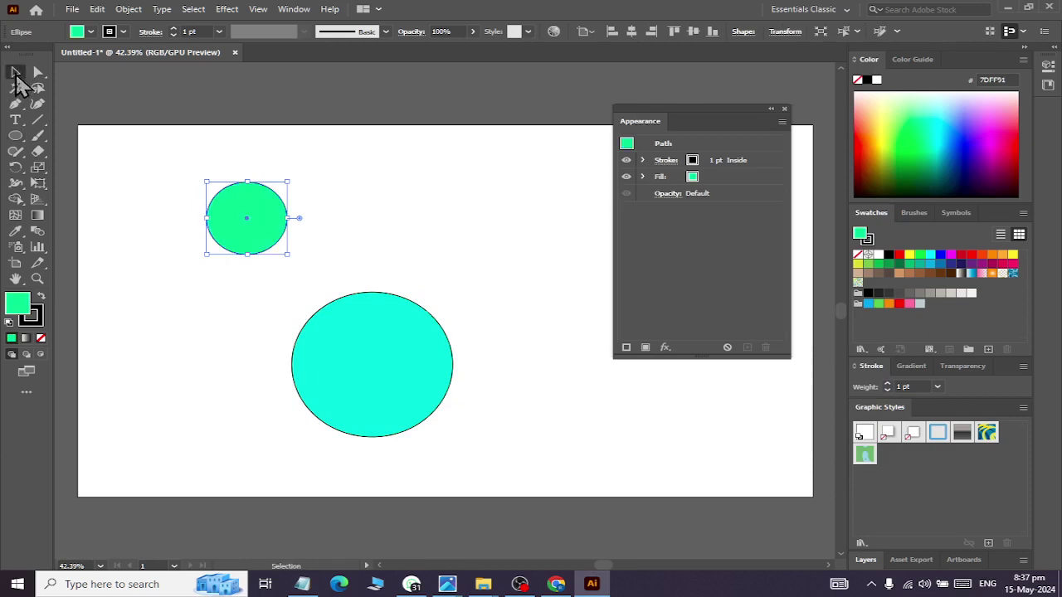
pyautogui.keyDown('alt'); pyautogui.moveTo(239, 229); pyautogui.dragTo(212, 347); pyautogui.keyUp('alt')
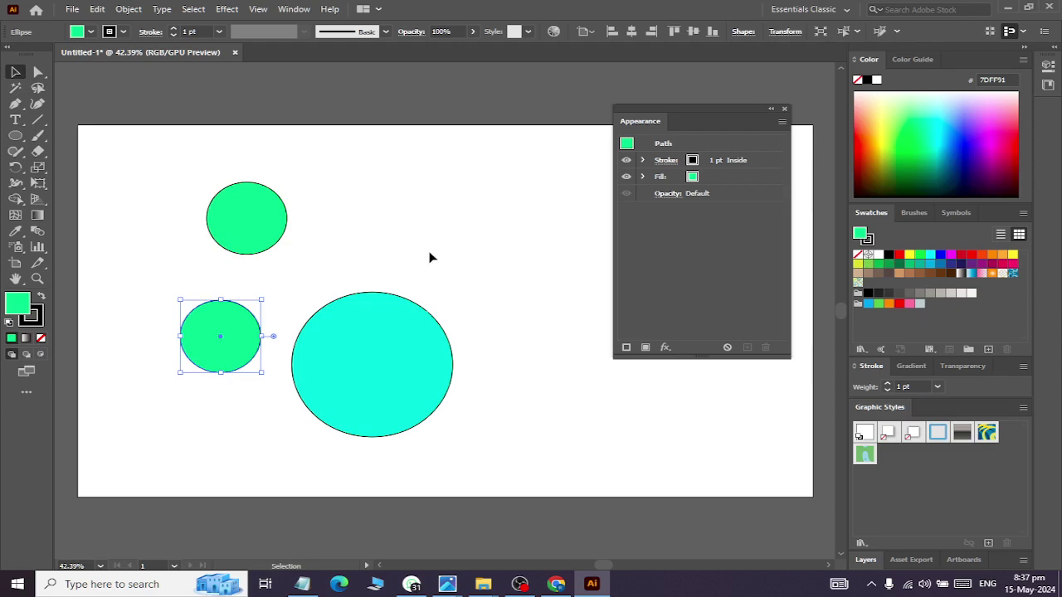
# Step: Select all three circles and float the Align controls separately from Transform and Pathfinder, with the Appearance window moved lower
pyautogui.moveTo(698, 111); pyautogui.dragTo(717, 278)
pyautogui.click(456, 170)
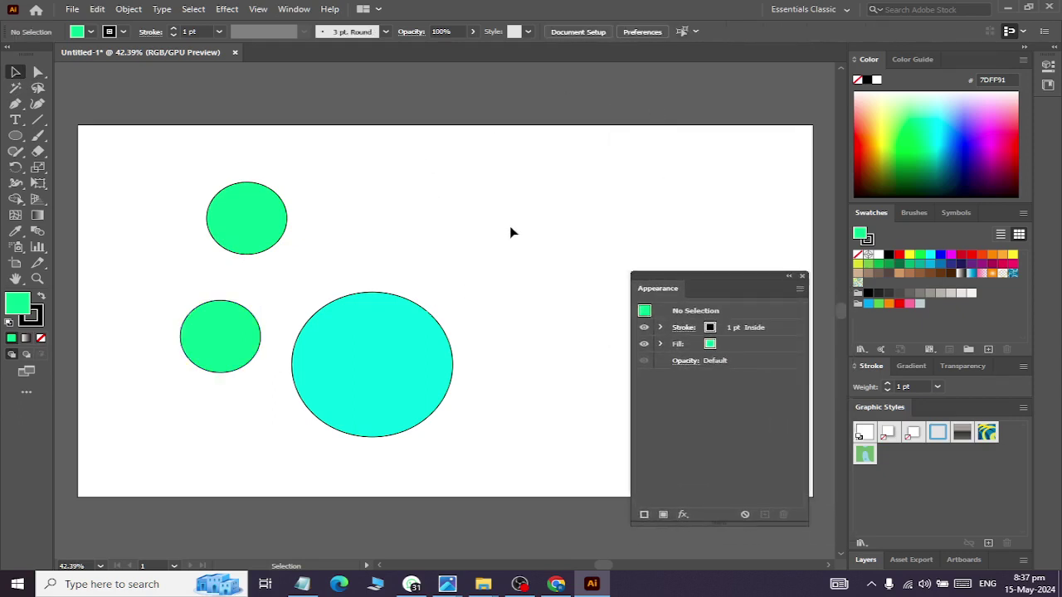
pyautogui.moveTo(147, 177); pyautogui.dragTo(431, 444)
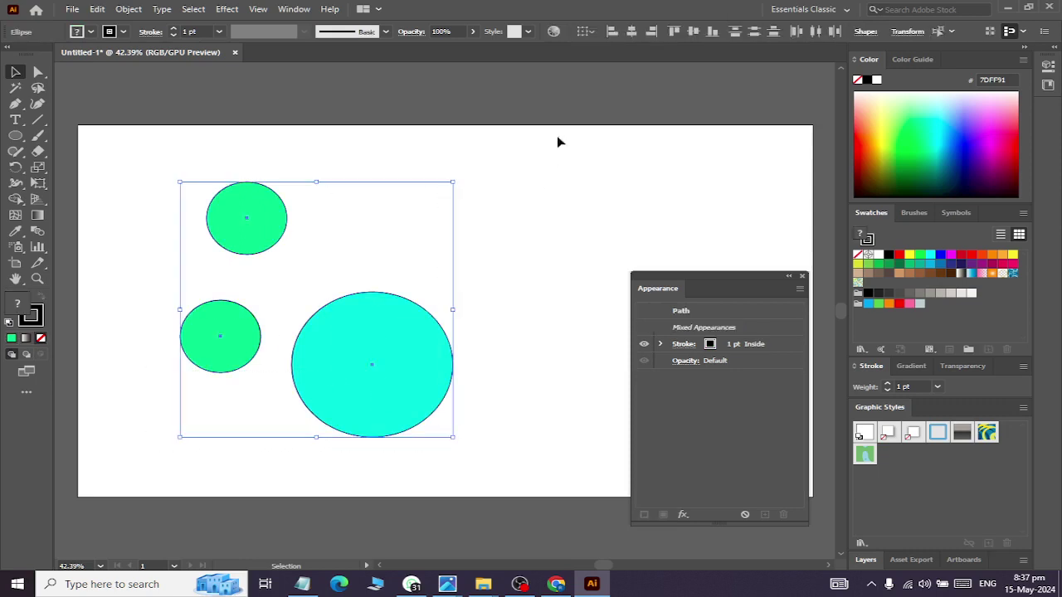
pyautogui.click(292, 9)
pyautogui.click(357, 159)
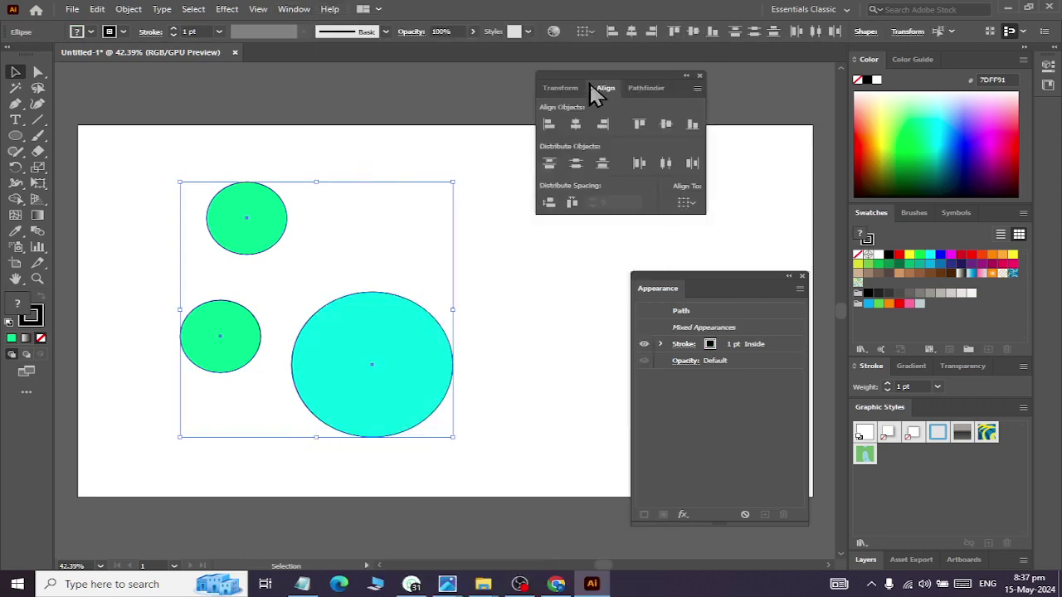
pyautogui.moveTo(610, 97); pyautogui.dragTo(510, 295)
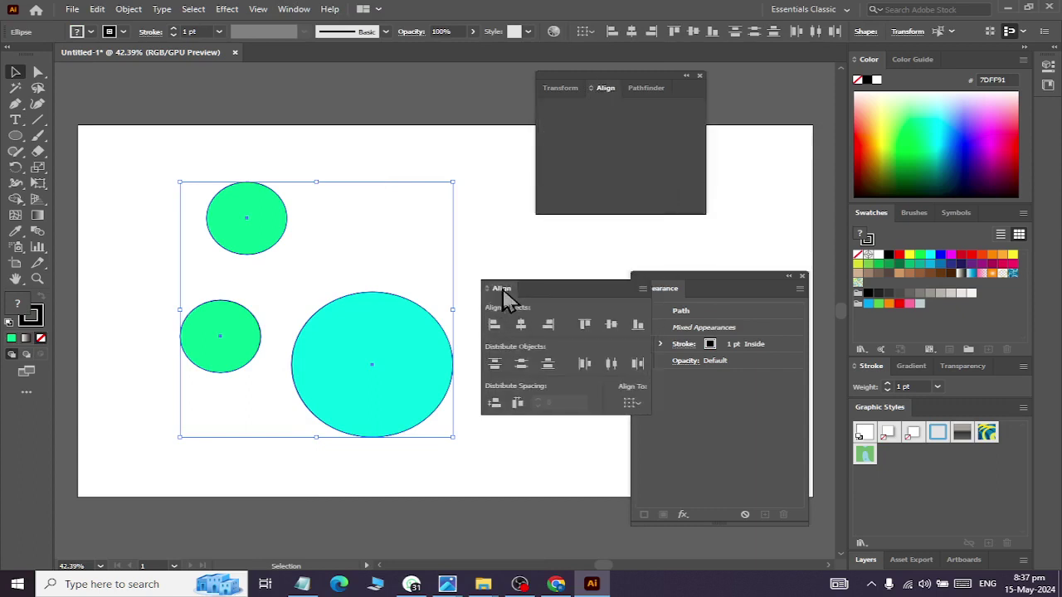
pyautogui.click(699, 76)
pyautogui.moveTo(553, 277); pyautogui.dragTo(594, 145)
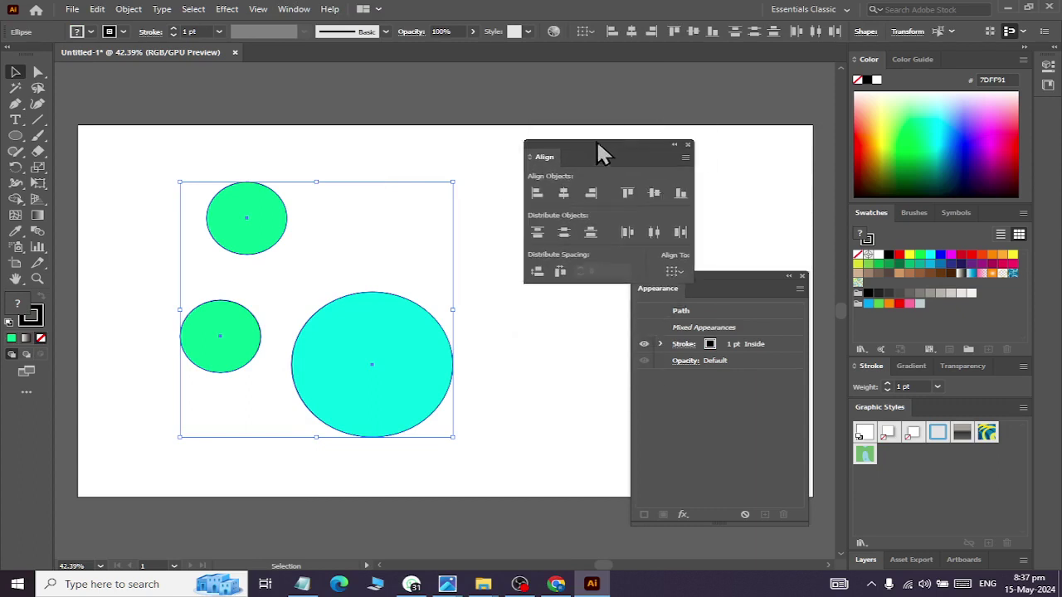
# Step: Try aligning all three circles by horizontal centers, left edges and right edges, undoing each alignment
pyautogui.click(514, 428)
pyautogui.moveTo(155, 170); pyautogui.dragTo(497, 453)
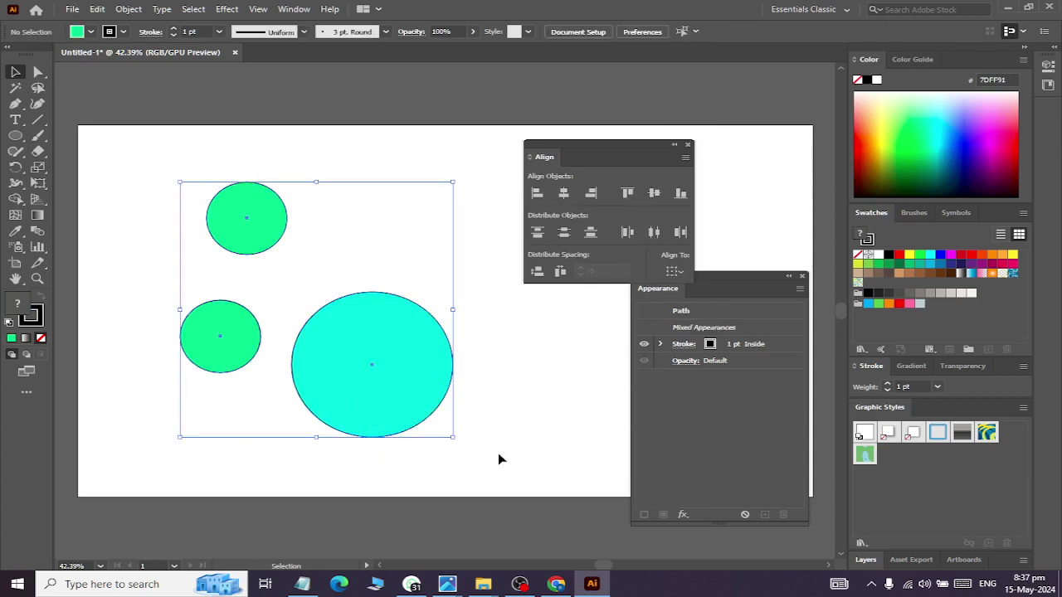
pyautogui.click(564, 194)
pyautogui.hotkey('ctrl', 'z')
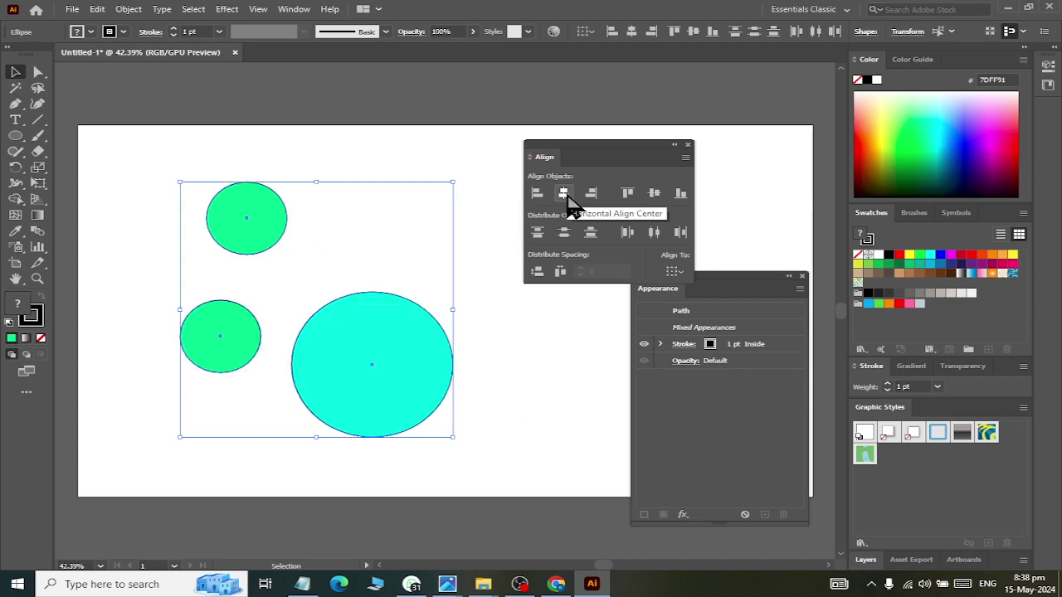
pyautogui.click(538, 196)
pyautogui.hotkey('ctrl', 'z')
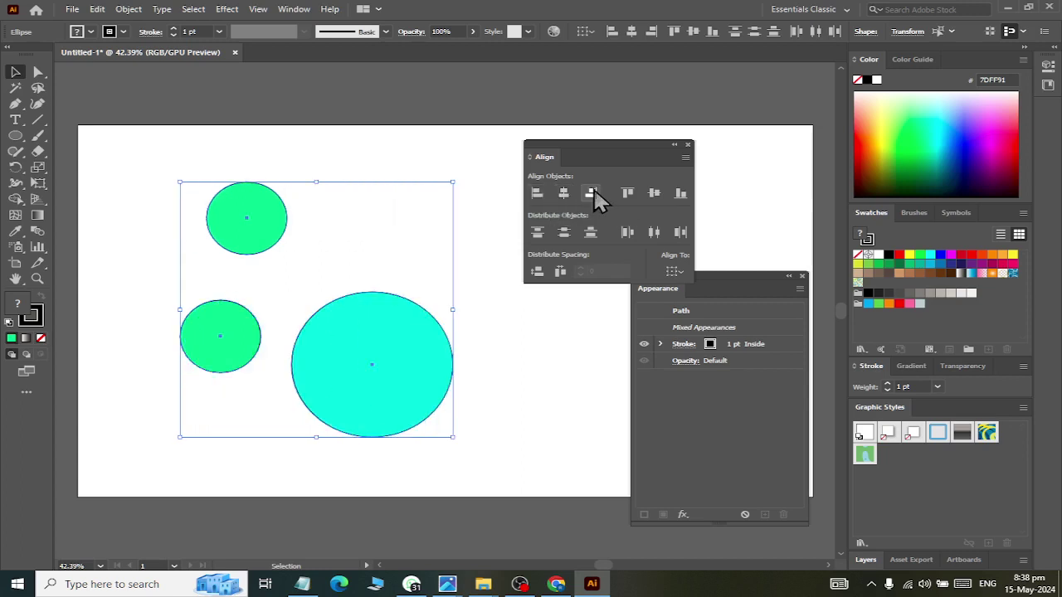
pyautogui.click(591, 193)
pyautogui.hotkey('ctrl', 'z')
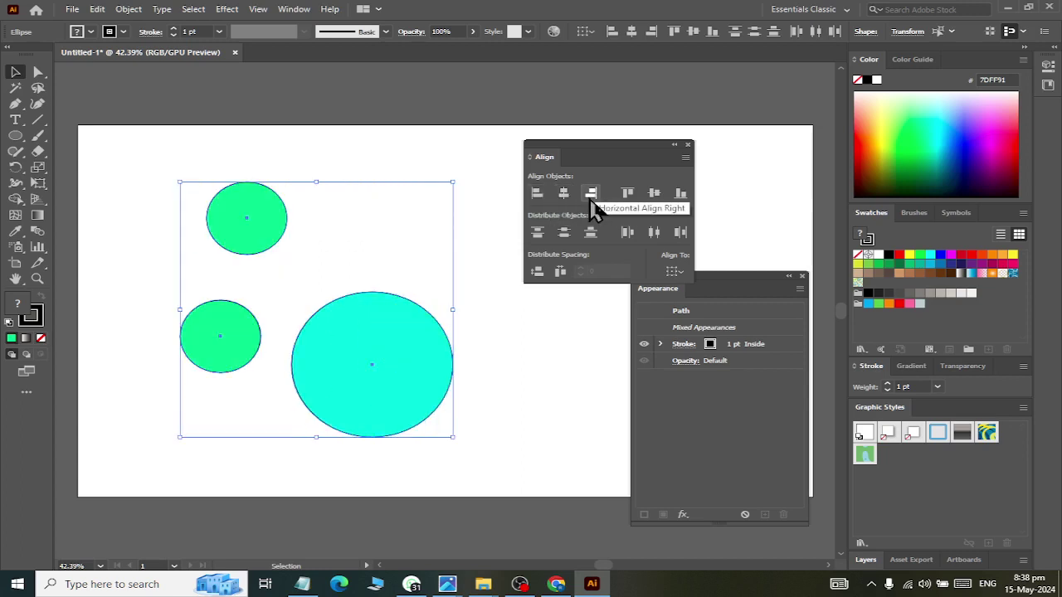
# Step: Try left-aligning all three circles with the upper green circle as the key object, and undo it
pyautogui.click(522, 320)
pyautogui.hotkey('ctrl', 'a')
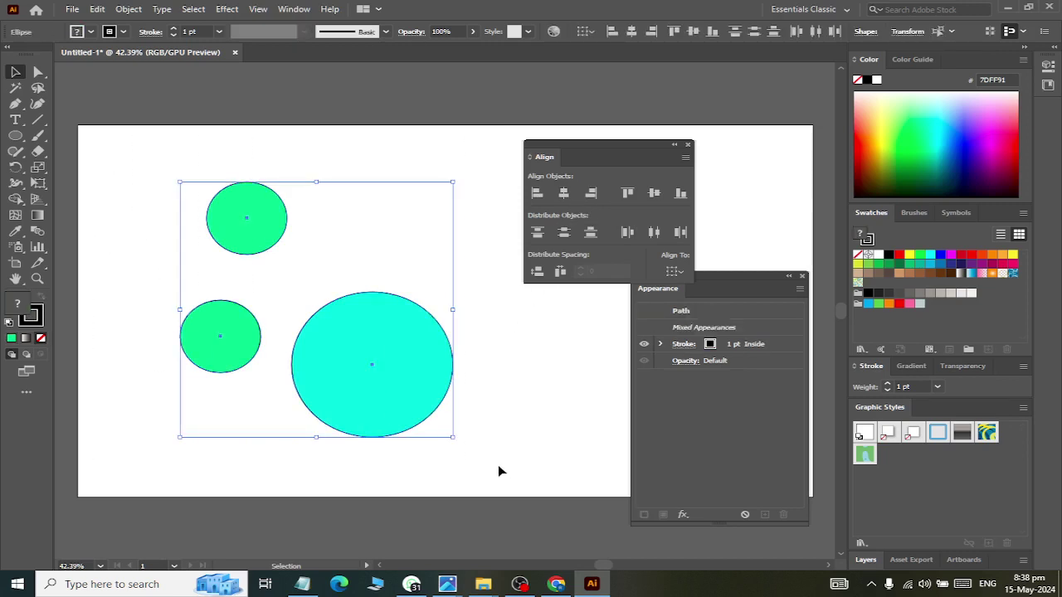
pyautogui.click(271, 218)
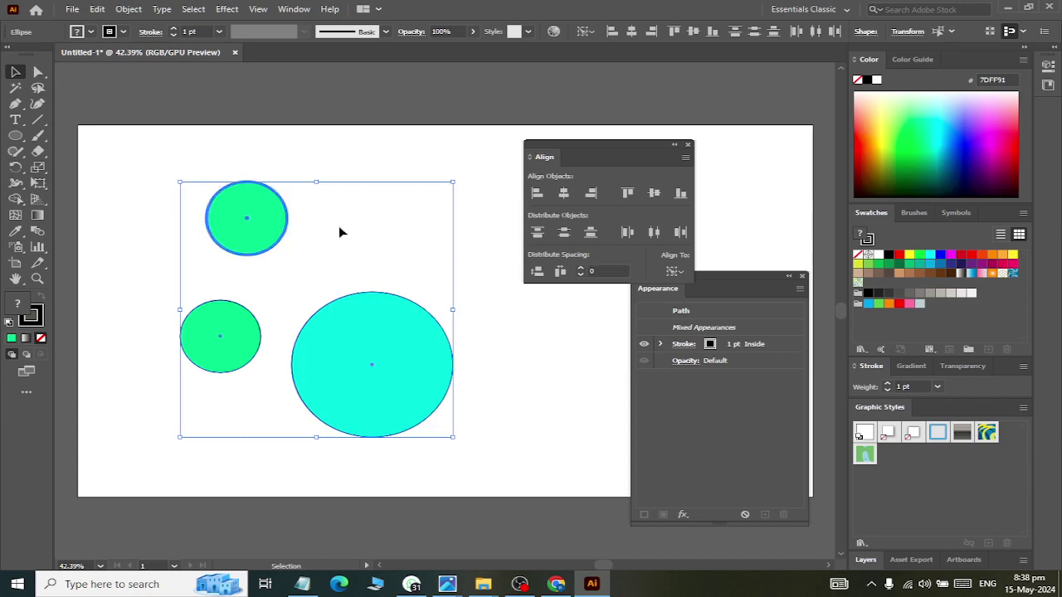
pyautogui.click(538, 193)
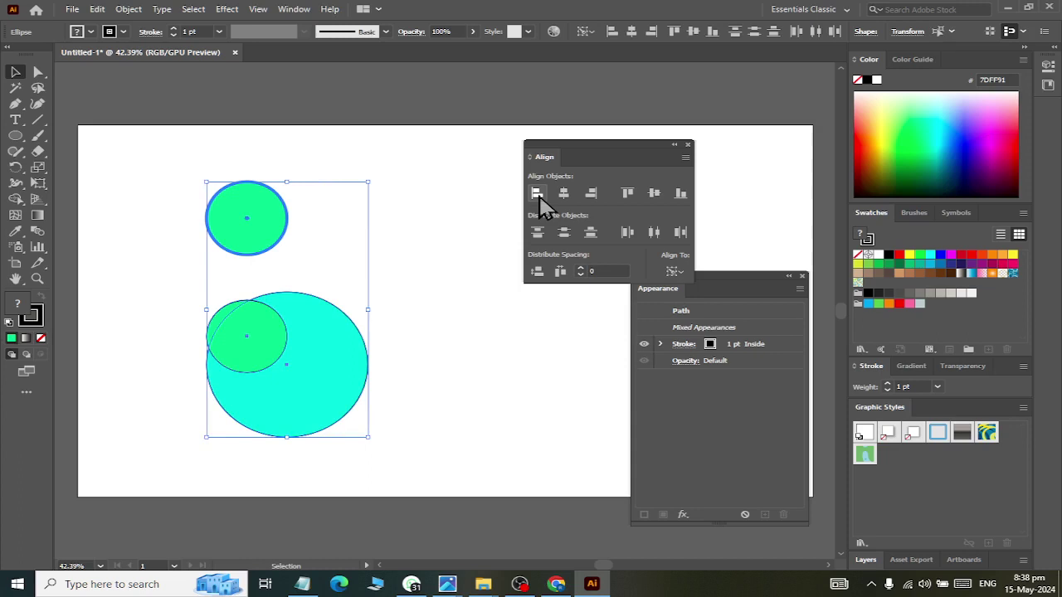
pyautogui.hotkey('ctrl', 'z')
# Step: Try Horizontal Align Center on the circles, first without a key object and again with the cyan circle as key, undoing both
pyautogui.click(566, 196)
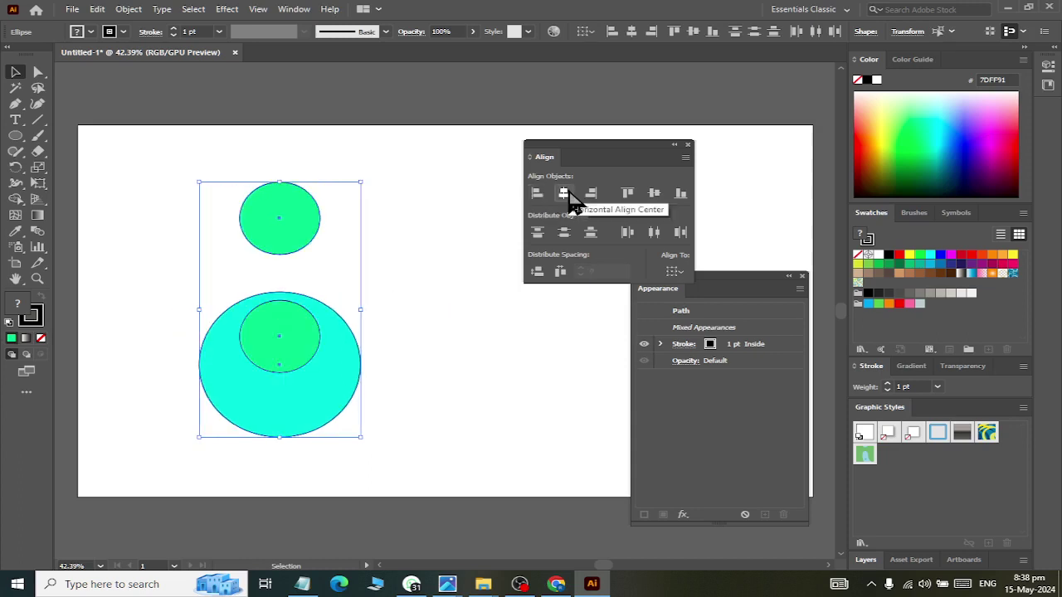
pyautogui.hotkey('ctrl', 'z')
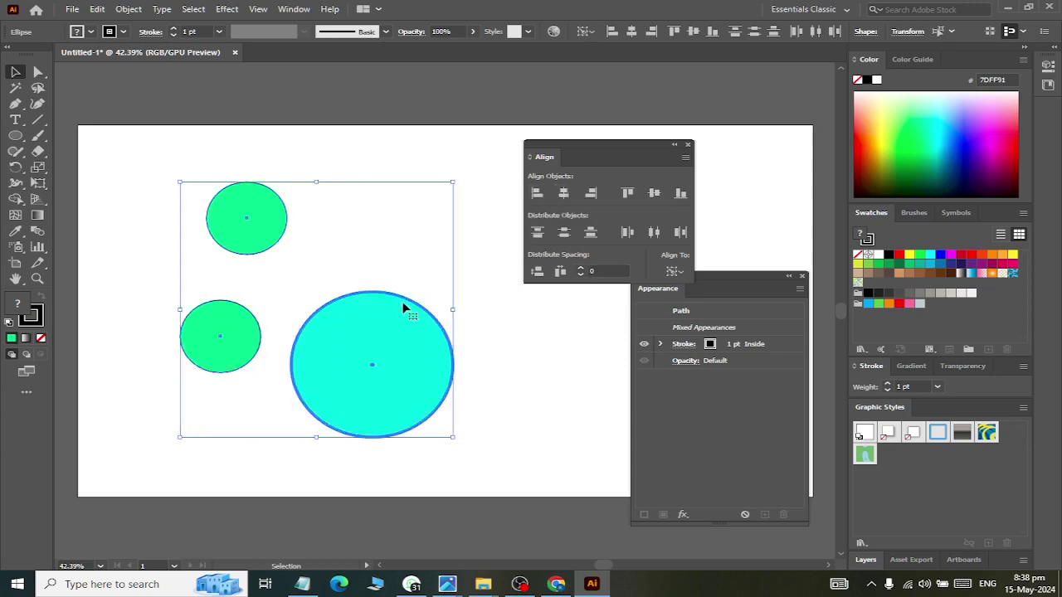
pyautogui.click(564, 193)
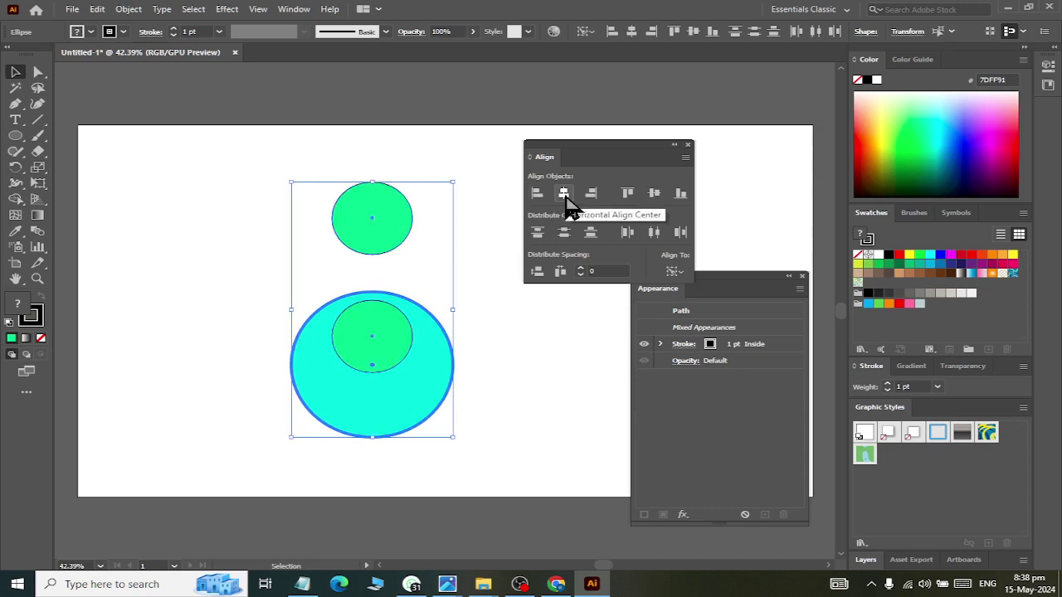
pyautogui.hotkey('ctrl', 'z')
pyautogui.click(479, 379)
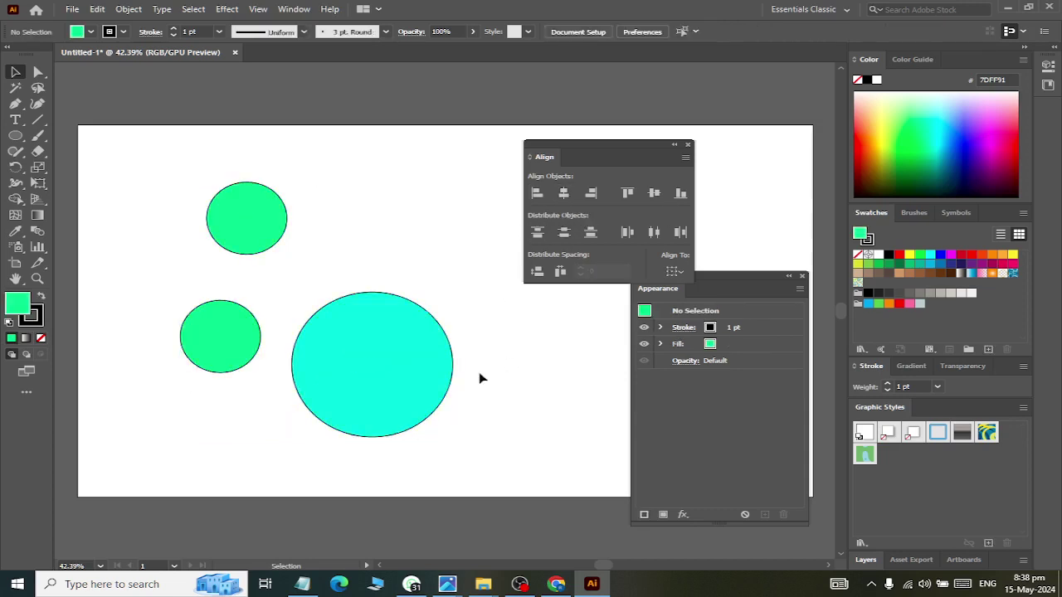
# Step: Place the green circles above and below the cyan circle and try Vertical Align Center with the cyan circle as key object
pyautogui.moveTo(218, 357); pyautogui.dragTo(345, 520)
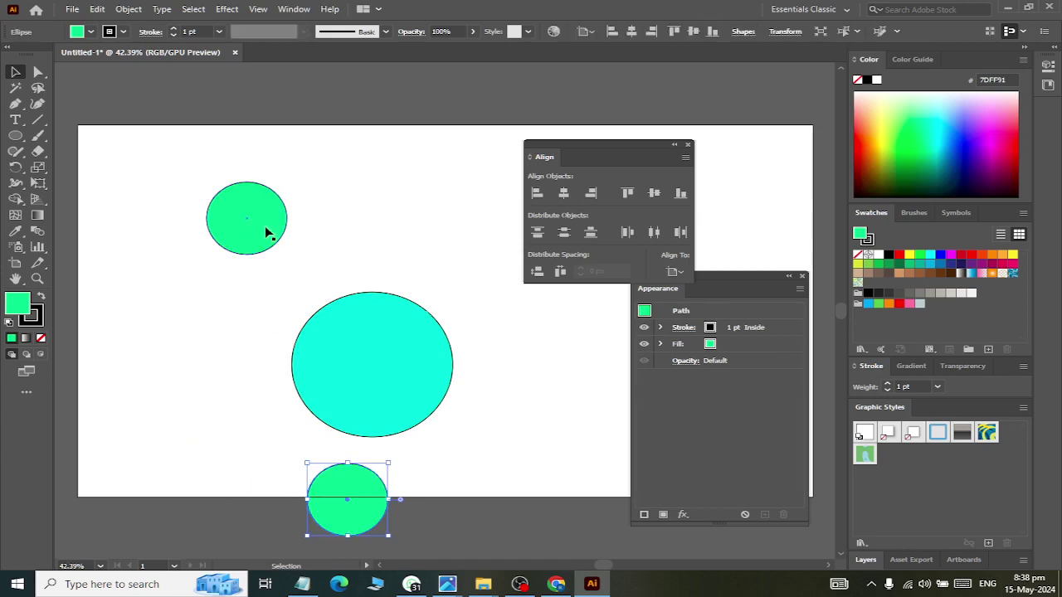
pyautogui.moveTo(268, 230); pyautogui.dragTo(406, 217)
pyautogui.moveTo(261, 197); pyautogui.dragTo(483, 503)
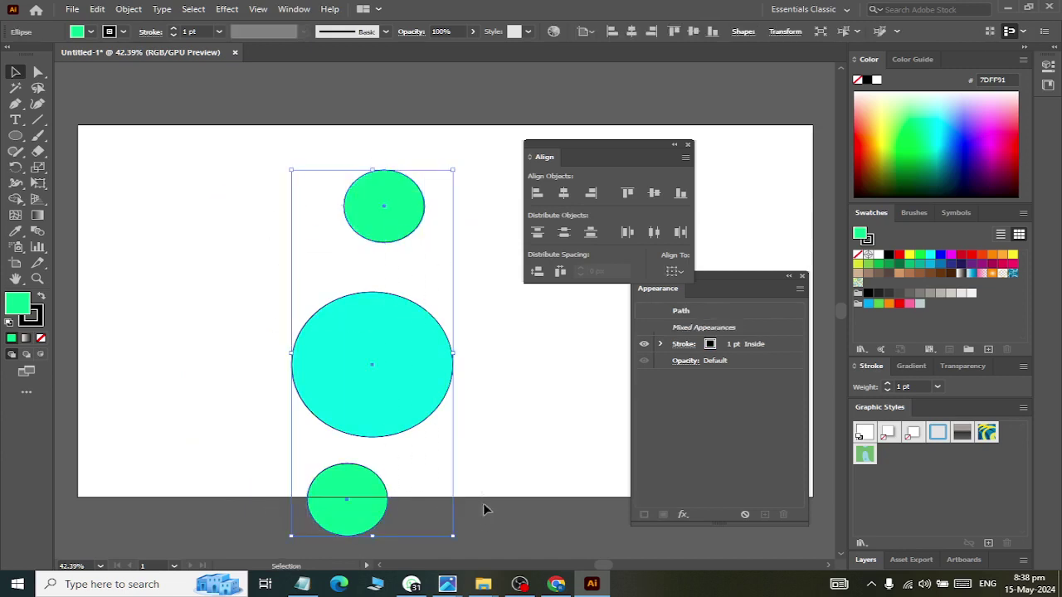
pyautogui.click(380, 360)
pyautogui.click(654, 198)
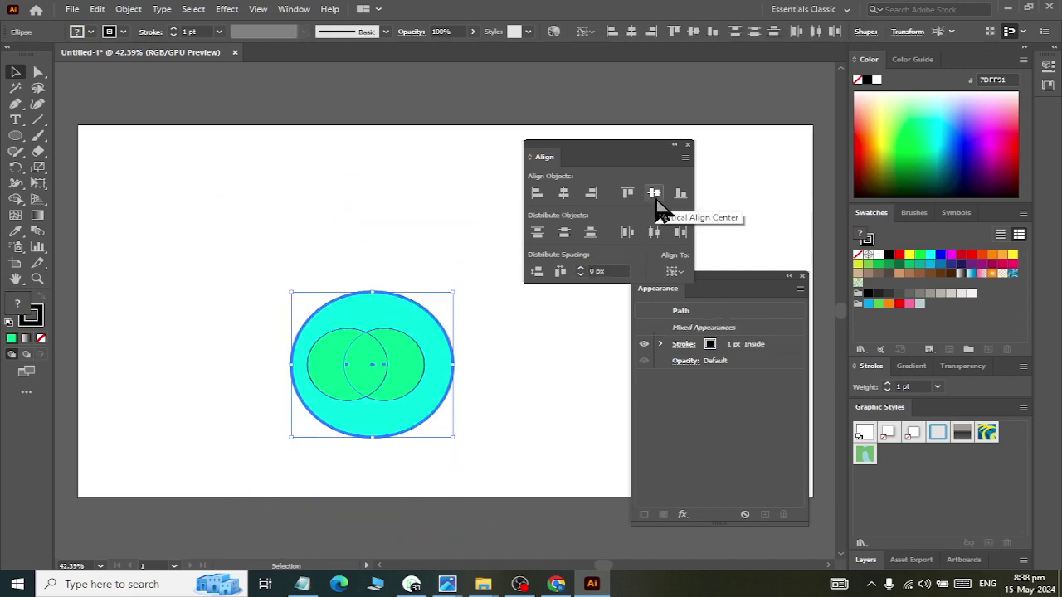
pyautogui.hotkey('ctrl', 'z')
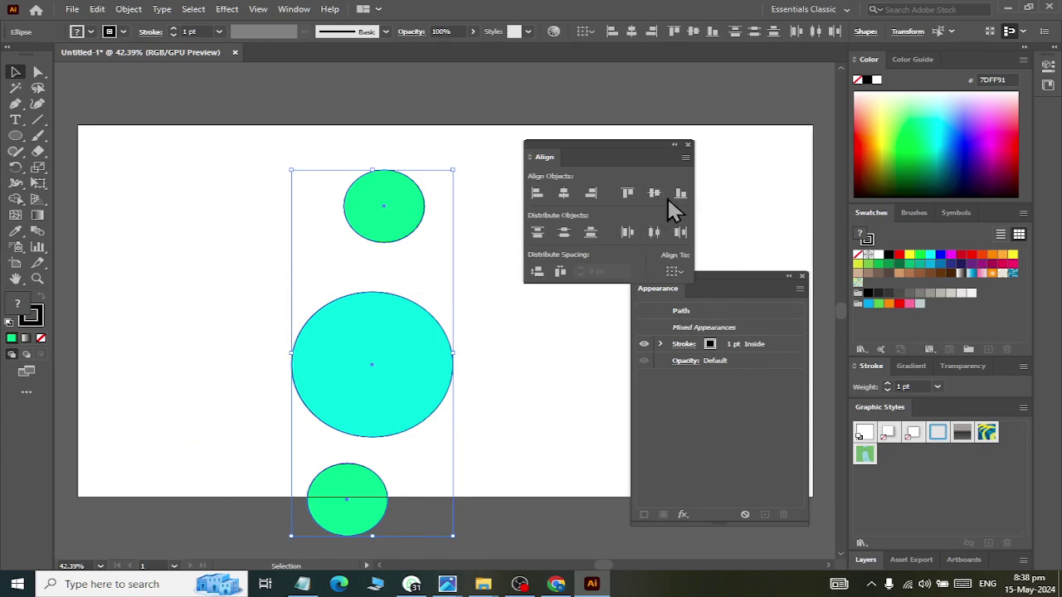
# Step: Try aligning the circles by bottom edges, and by top edges with the upper green circle as key object, undoing both
pyautogui.click(680, 195)
pyautogui.hotkey('ctrl', 'z')
pyautogui.click(398, 208)
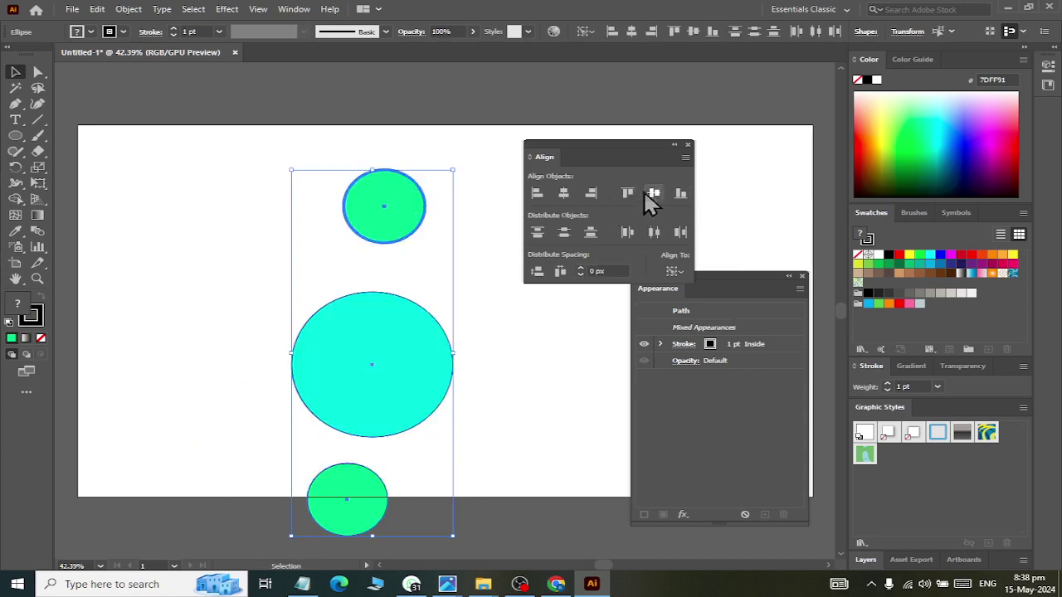
pyautogui.click(628, 194)
pyautogui.hotkey('ctrl', 'z')
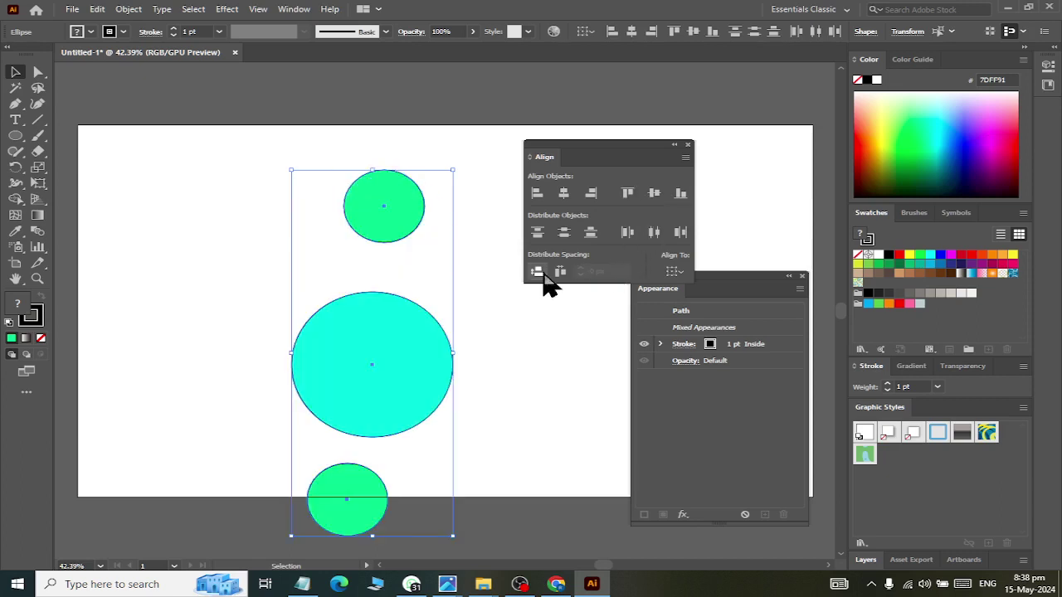
# Step: Move the green circles to either side of the cyan circle and vertically center them on it as the key object
pyautogui.click(420, 230)
pyautogui.moveTo(412, 218); pyautogui.dragTo(546, 373)
pyautogui.moveTo(343, 486); pyautogui.dragTo(228, 403)
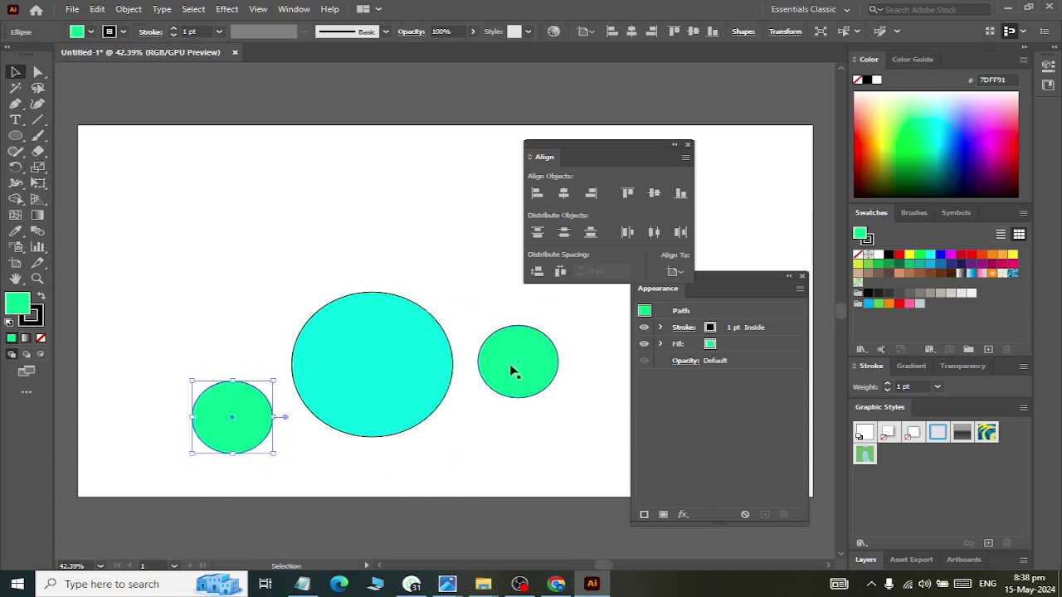
pyautogui.moveTo(506, 342); pyautogui.dragTo(490, 320)
pyautogui.moveTo(86, 206); pyautogui.dragTo(550, 462)
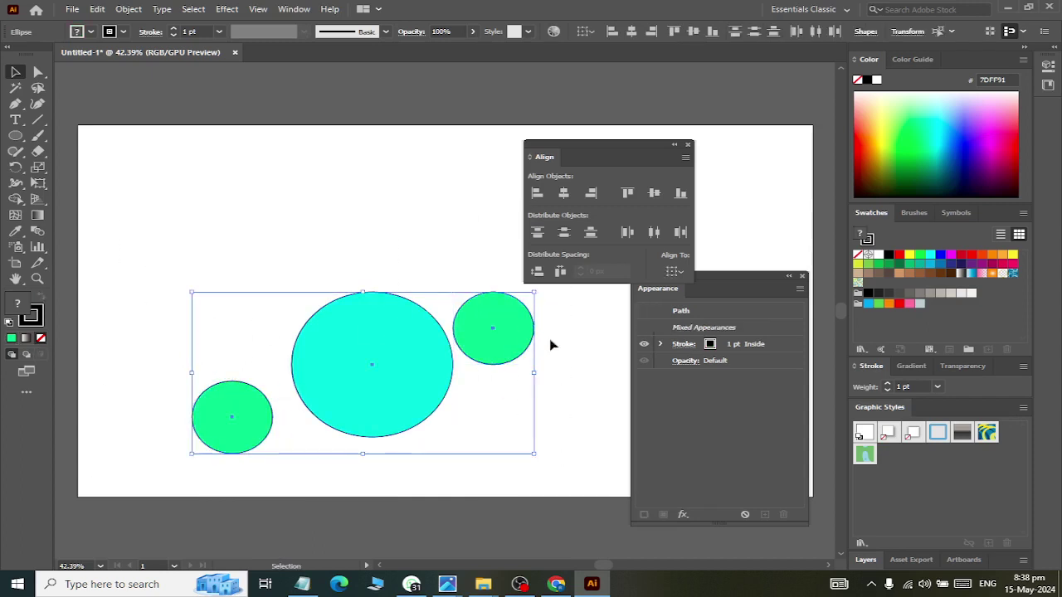
pyautogui.click(372, 357)
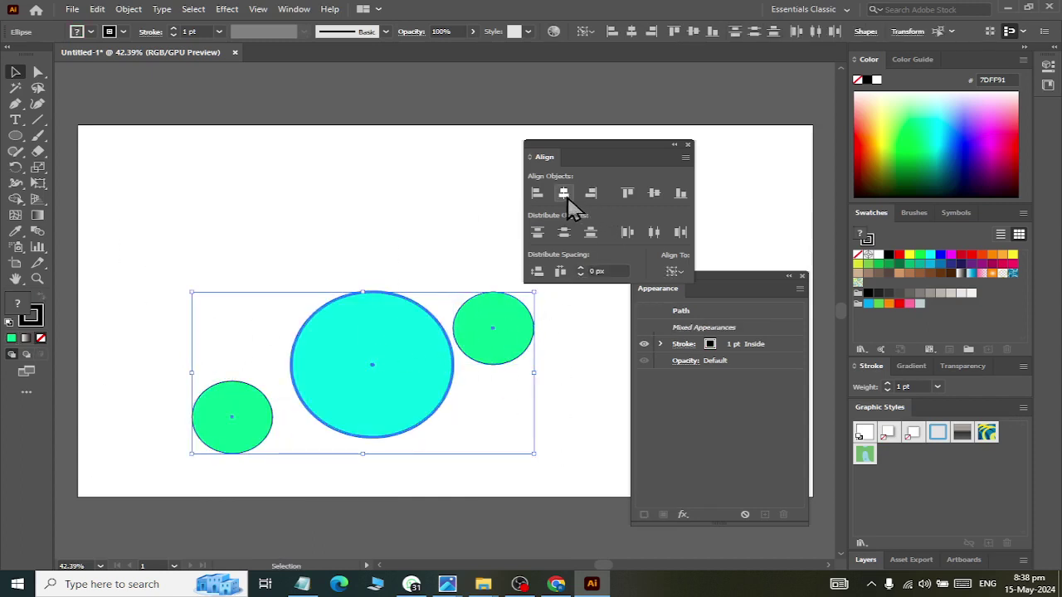
pyautogui.click(654, 194)
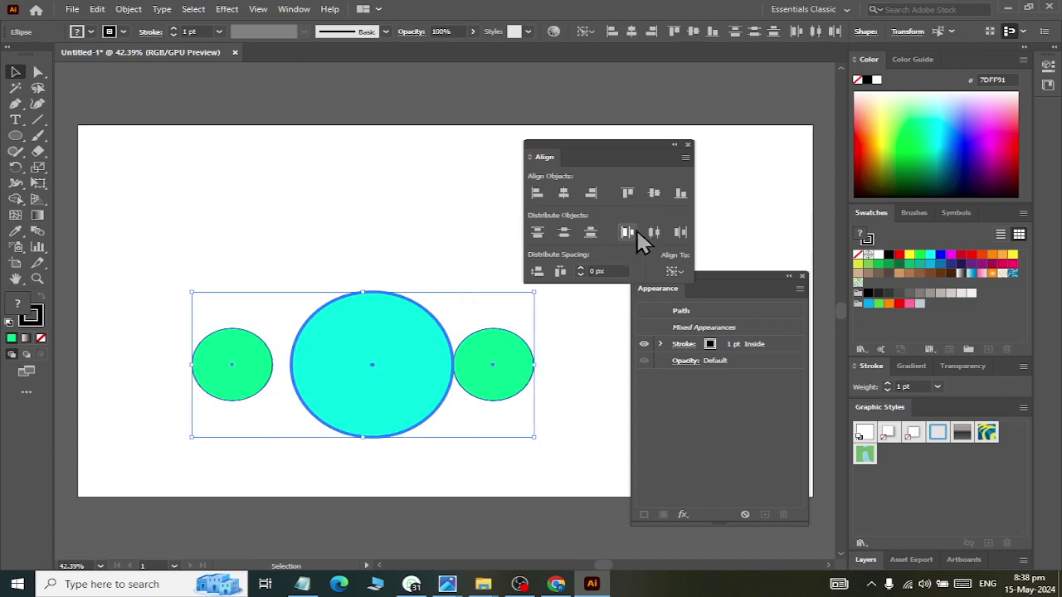
# Step: Undo a trial horizontal distribution by centers and apply Horizontal Distribute Left to the three circles
pyautogui.click(653, 233)
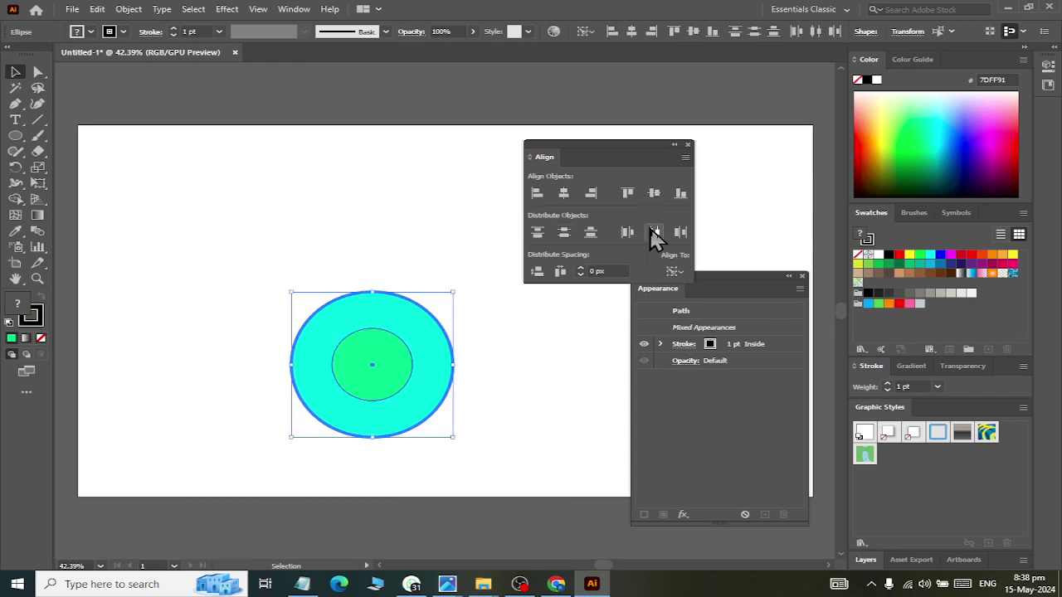
pyautogui.hotkey('ctrl', 'z')
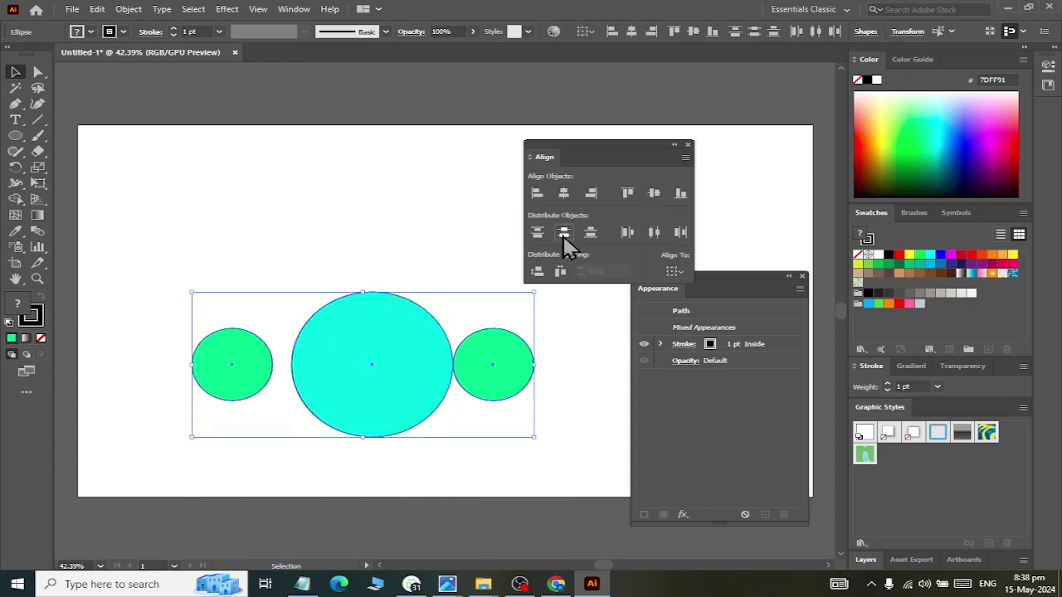
pyautogui.click(628, 234)
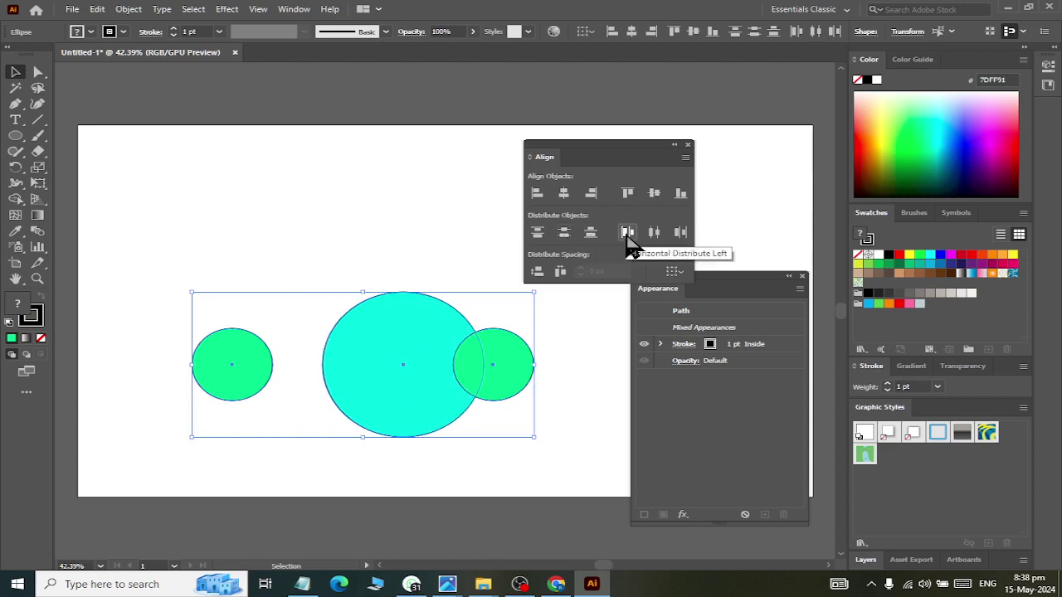
# Step: Try Horizontal Distribute Right on the three circles, and distribute them horizontally by centers
pyautogui.click(684, 235)
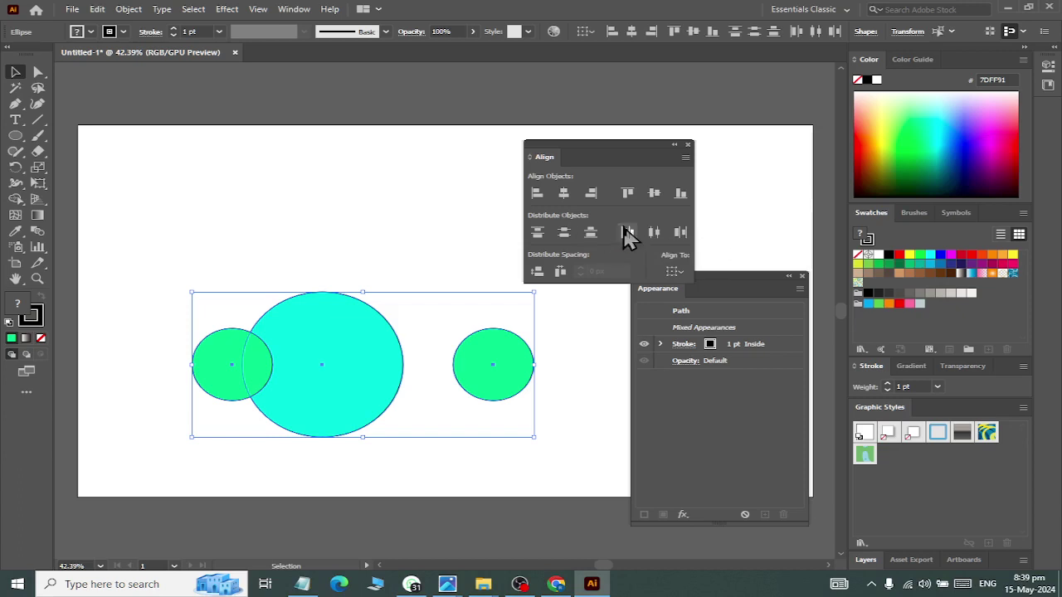
pyautogui.click(654, 235)
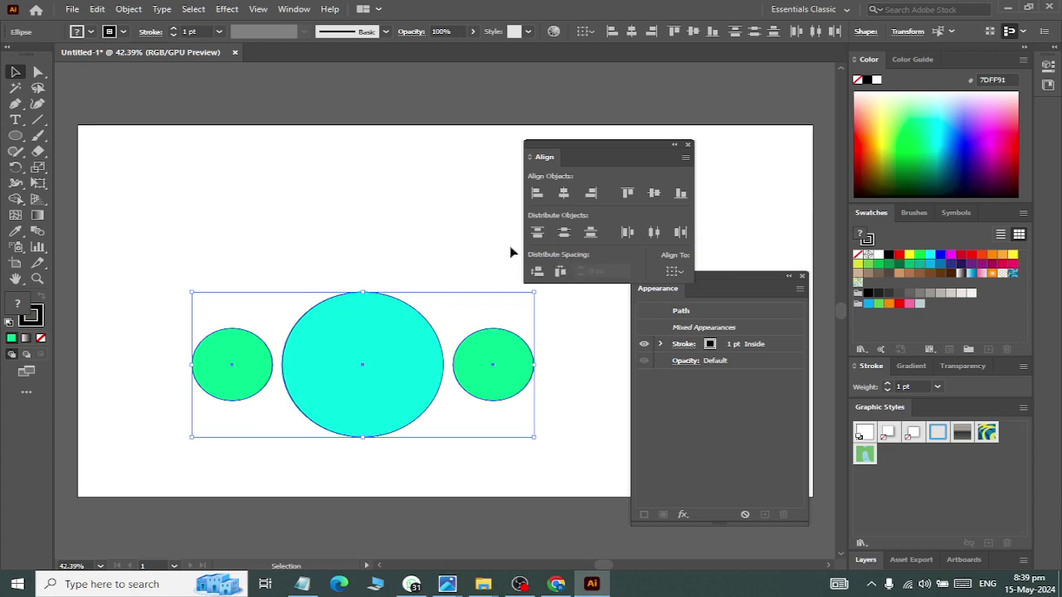
pyautogui.click(462, 317)
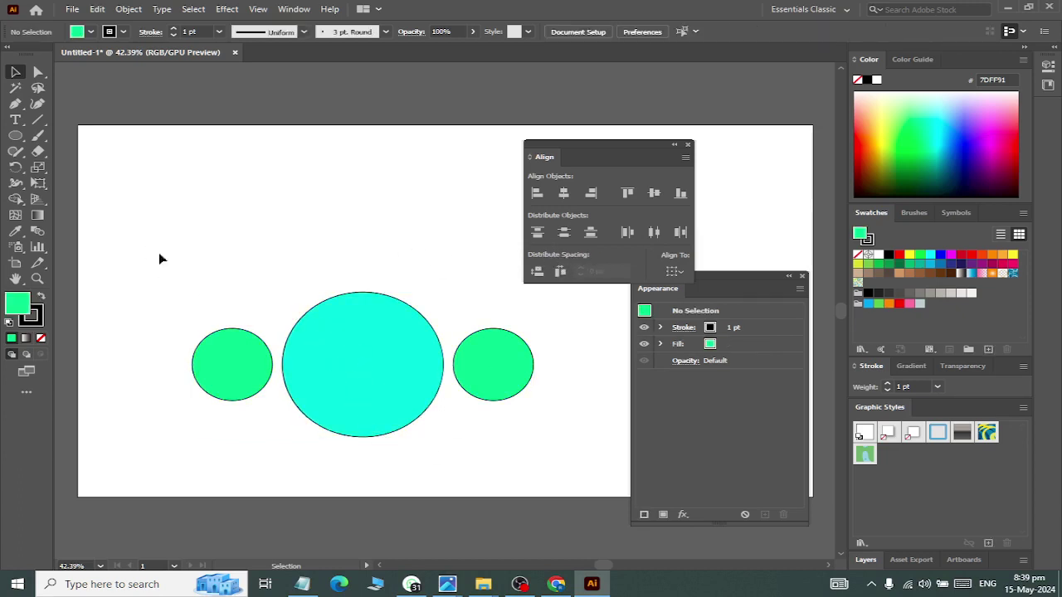
# Step: Align the green circle left of the cyan circle to its top edge and horizontal center, with cyan as key object
pyautogui.moveTo(258, 396); pyautogui.dragTo(360, 436)
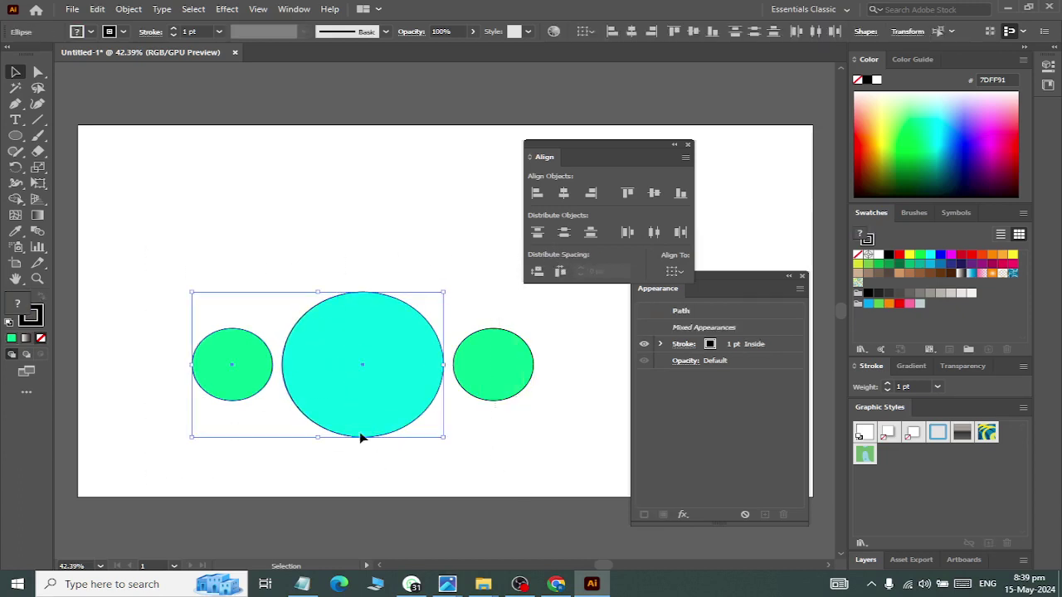
pyautogui.click(322, 371)
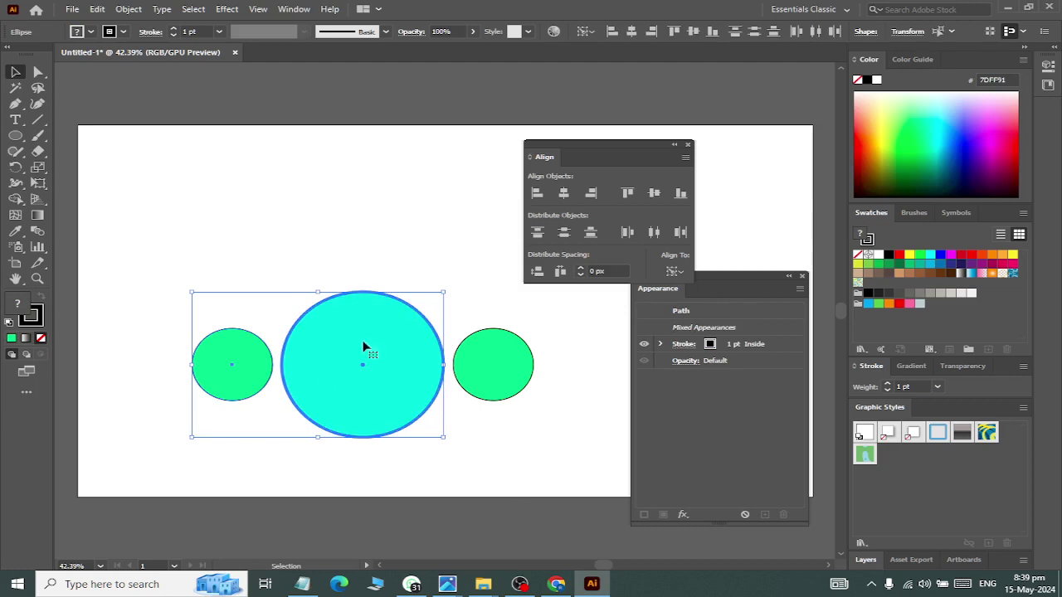
pyautogui.click(591, 194)
pyautogui.click(628, 196)
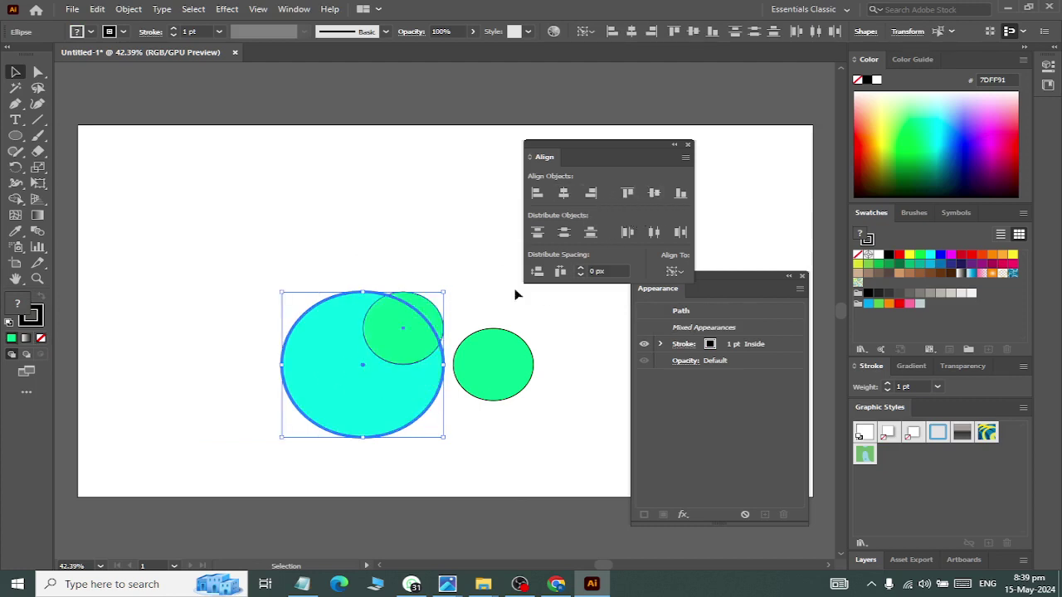
pyautogui.click(564, 193)
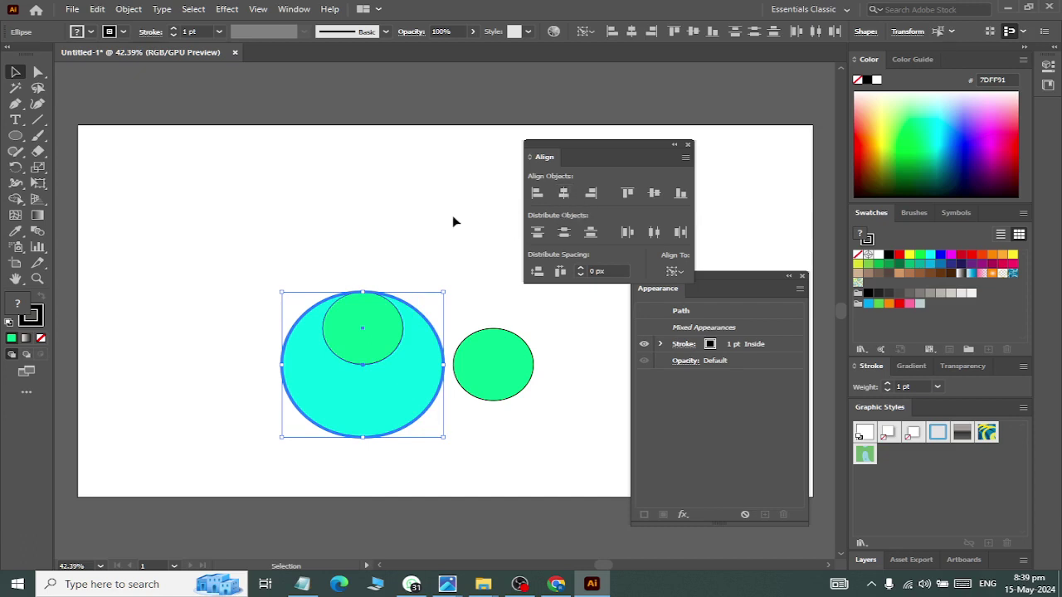
pyautogui.click(439, 259)
# Step: Align the remaining outer green circle to the cyan circle's horizontal center and bottom edge, with cyan as key object
pyautogui.click(392, 380)
pyautogui.keyDown('shift'); pyautogui.click(511, 370); pyautogui.keyUp('shift')
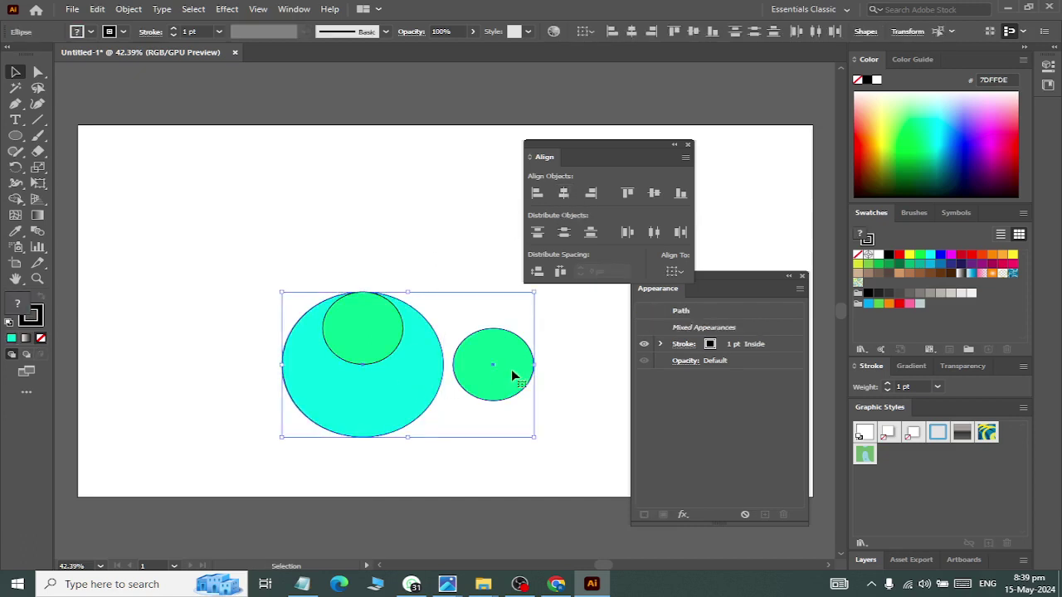
pyautogui.click(418, 392)
pyautogui.click(565, 194)
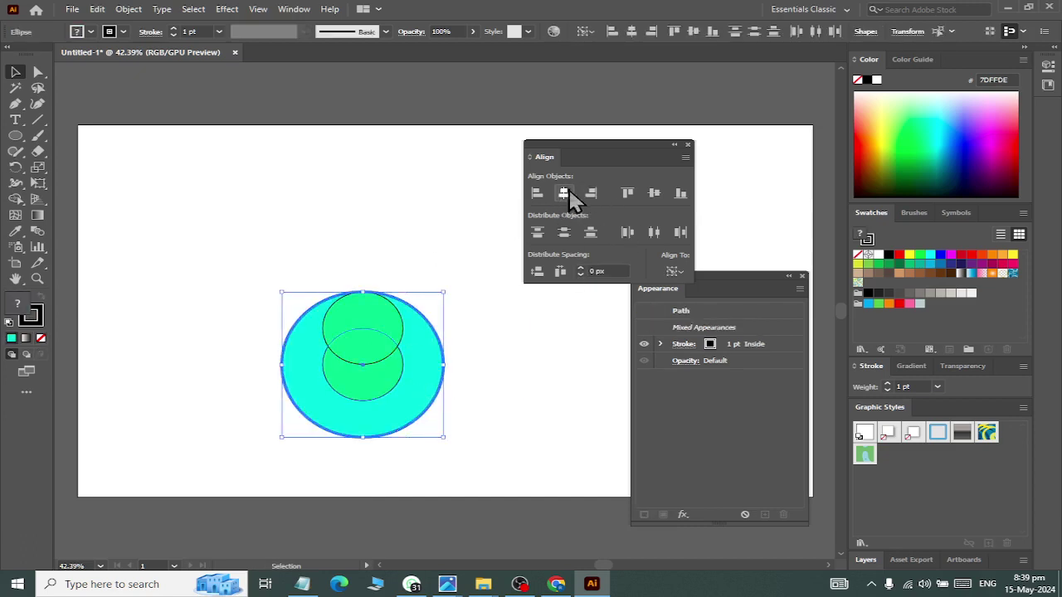
pyautogui.click(681, 194)
pyautogui.click(531, 403)
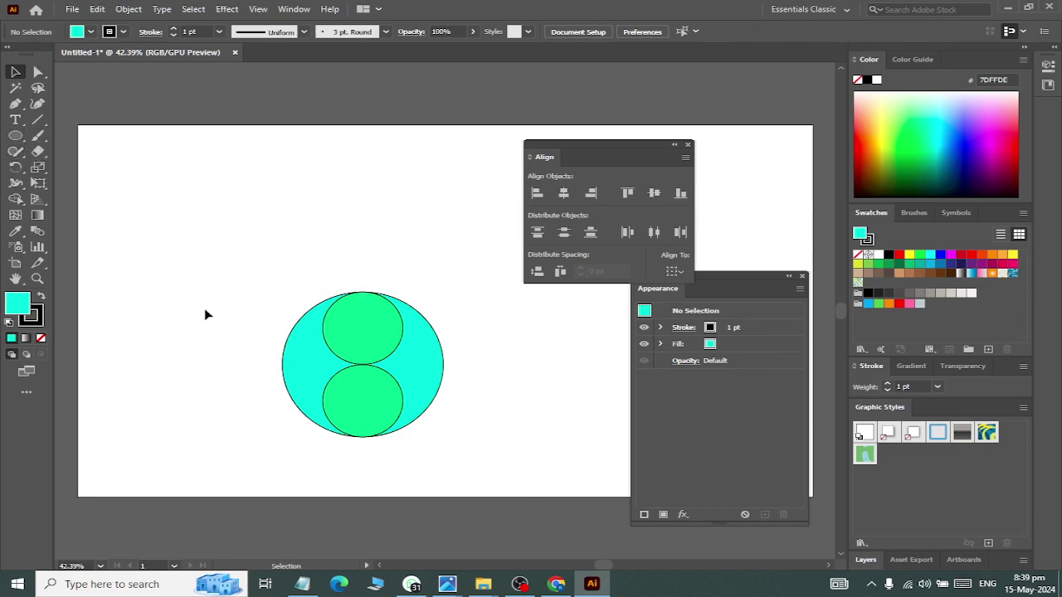
# Step: Merge each green circle with its adjoining side of the cyan circle using Shape Builder to form two yin-yang halves
pyautogui.moveTo(306, 325); pyautogui.dragTo(525, 488)
pyautogui.click(15, 199)
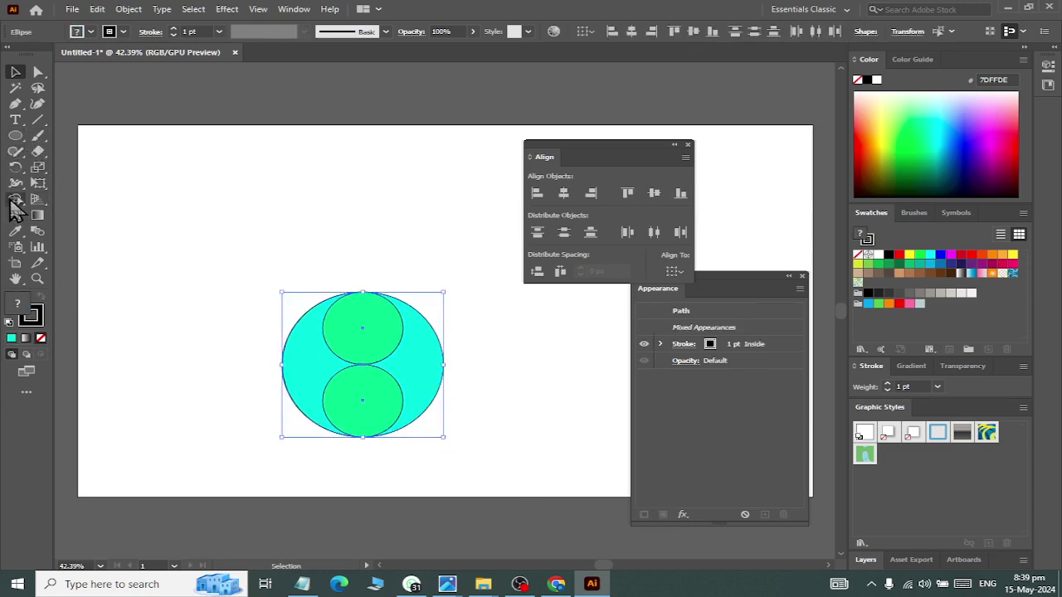
pyautogui.moveTo(340, 335); pyautogui.dragTo(304, 357)
pyautogui.moveTo(365, 401)
pyautogui.mouseDown()
pyautogui.moveTo(423, 382)
pyautogui.moveTo(411, 372)
pyautogui.mouseUp()
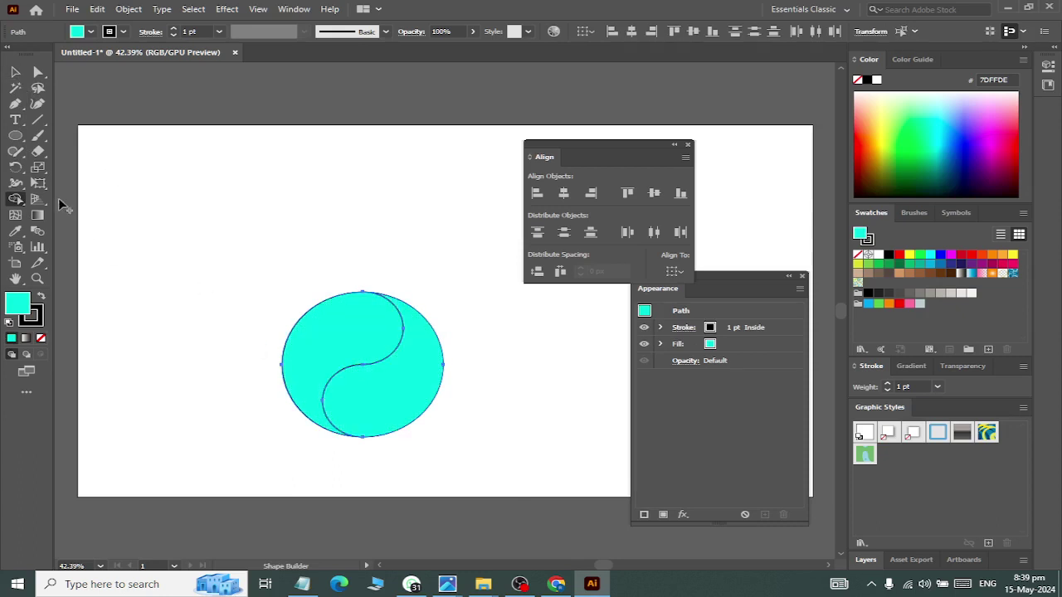
pyautogui.click(15, 72)
pyautogui.click(209, 256)
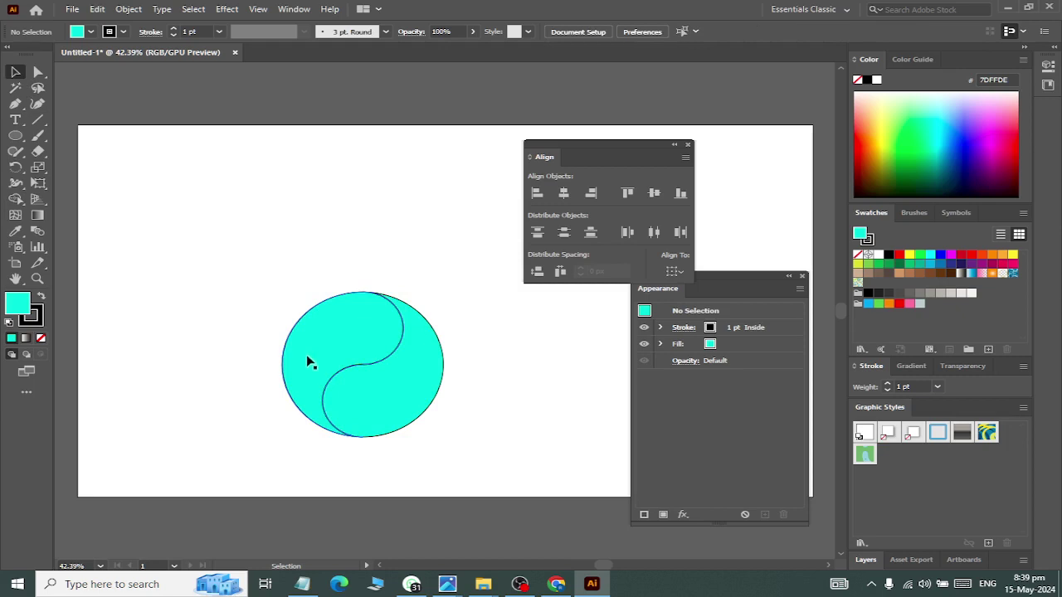
# Step: Draw a small circle about 41 px wide on the empty artboard area and fill it with blue 0690FF
pyautogui.click(14, 135)
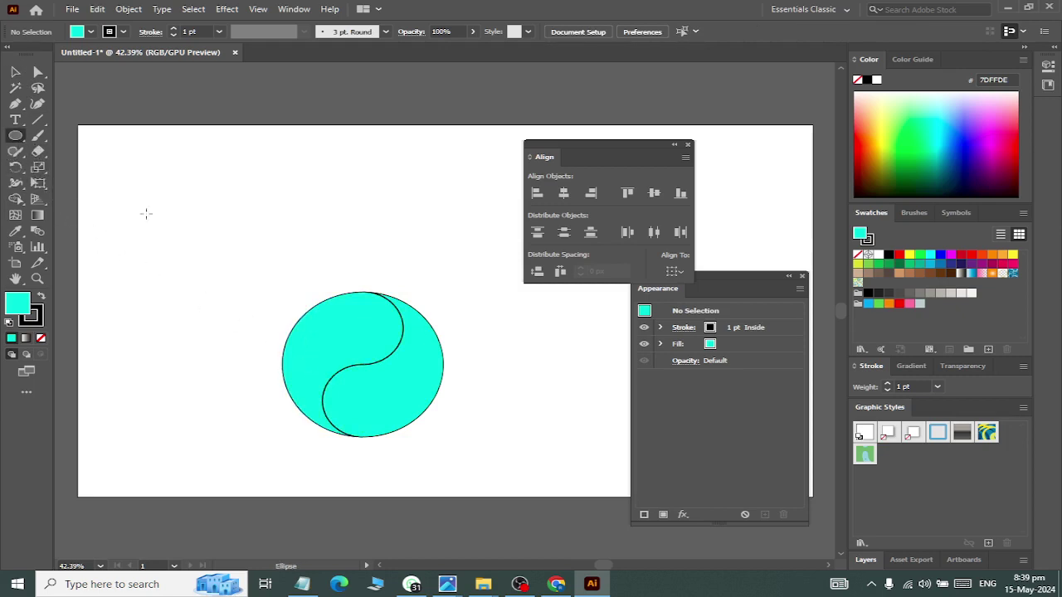
pyautogui.moveTo(164, 228); pyautogui.dragTo(189, 253)
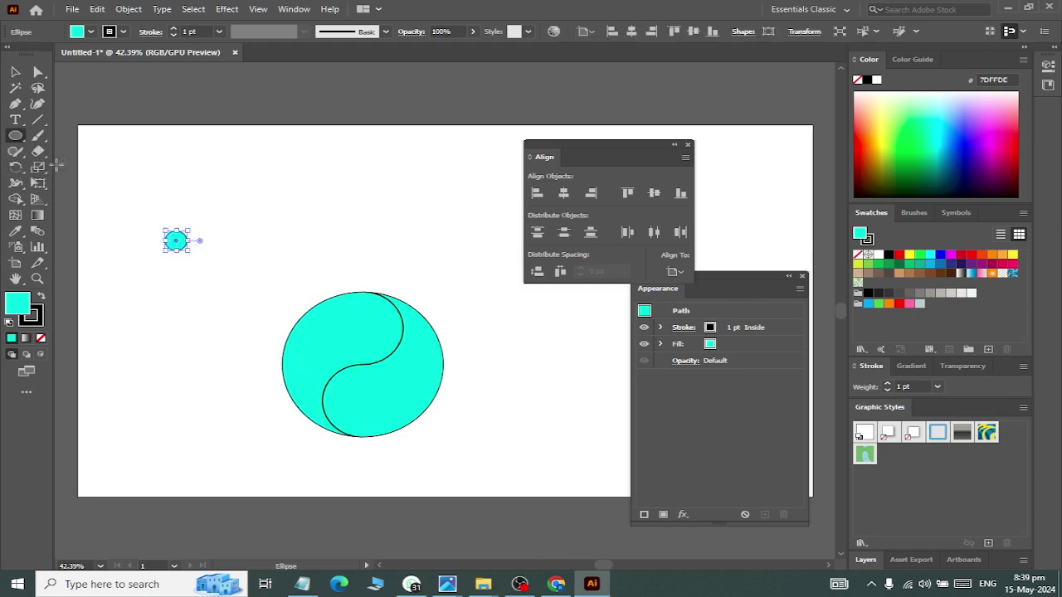
pyautogui.click(15, 72)
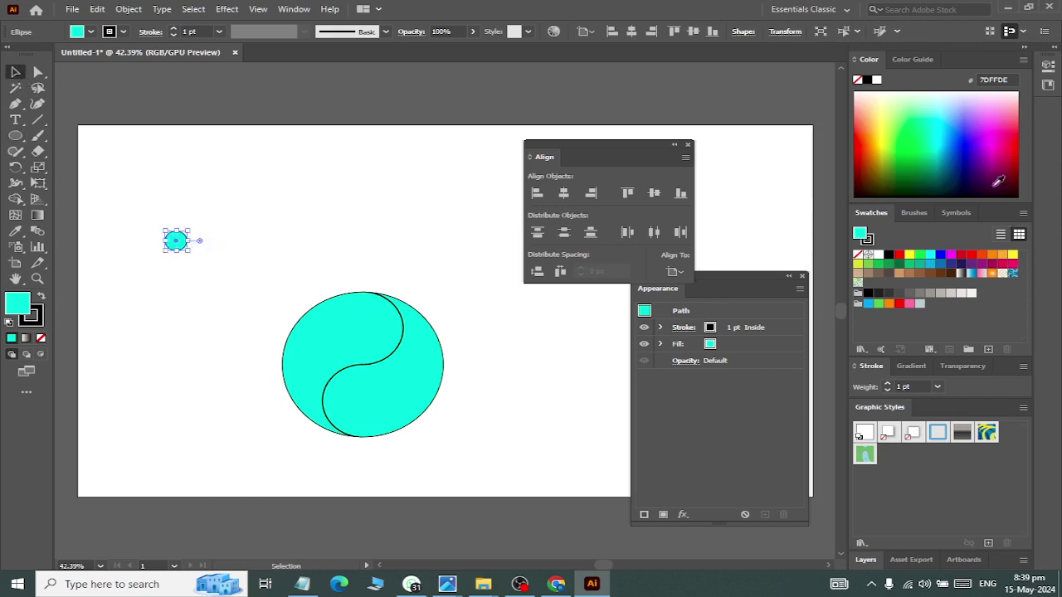
pyautogui.click(965, 129)
pyautogui.click(194, 256)
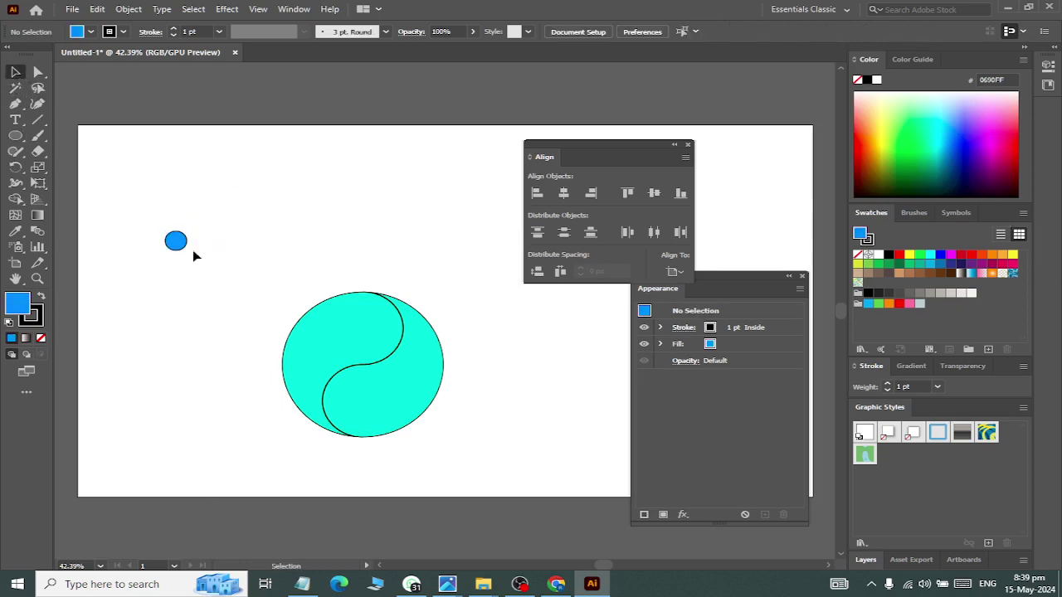
# Step: Place the small blue circle in the upper yin-yang lobe and reflect a copy across a horizontal axis through the symbol's center
pyautogui.moveTo(171, 247); pyautogui.dragTo(368, 334)
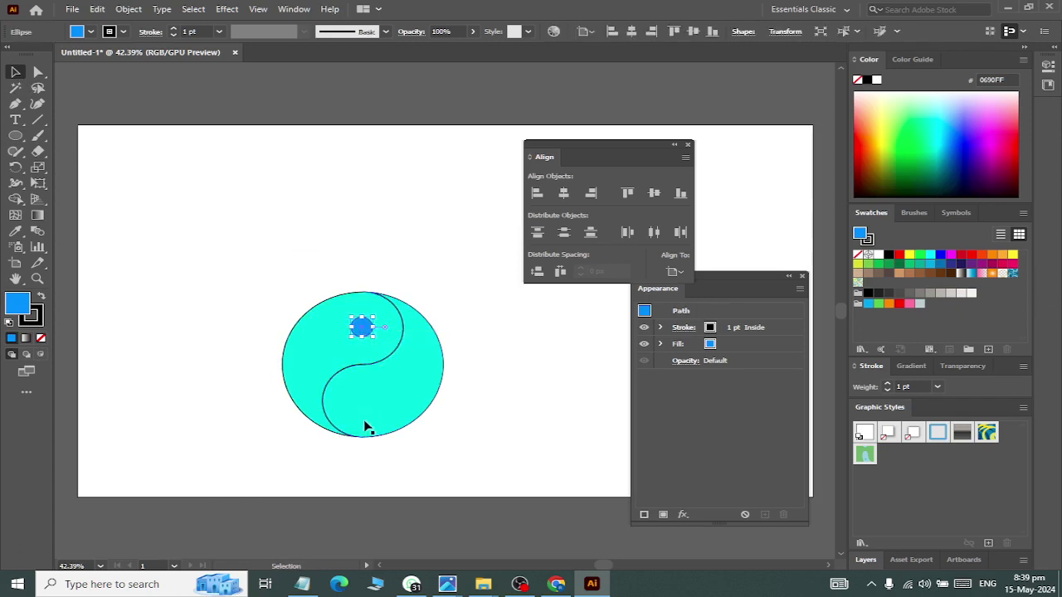
pyautogui.moveTo(15, 168); pyautogui.dragTo(62, 183)
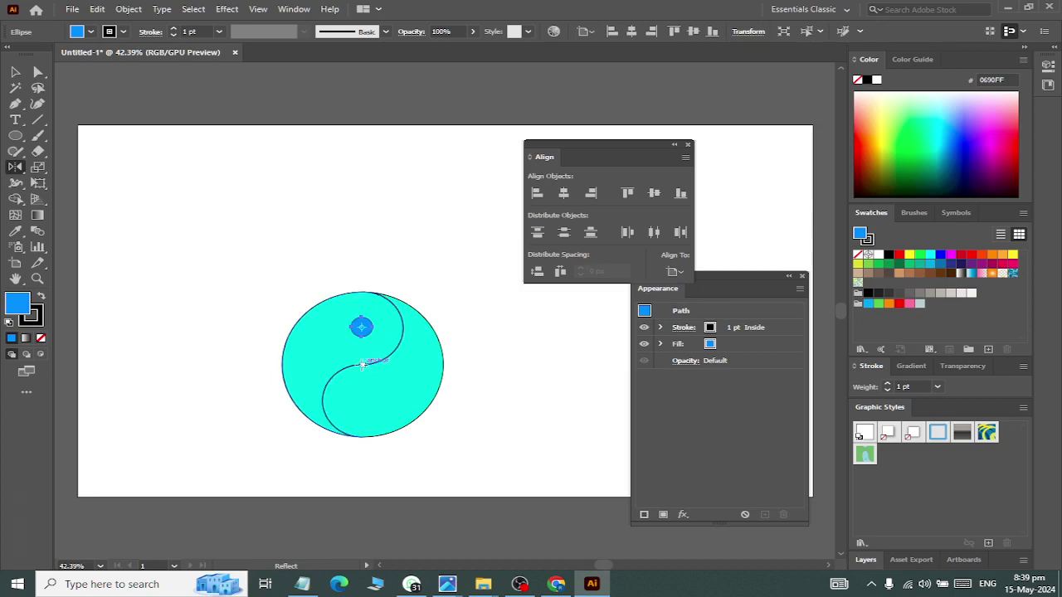
pyautogui.keyDown('alt'); pyautogui.click(363, 363); pyautogui.keyUp('alt')
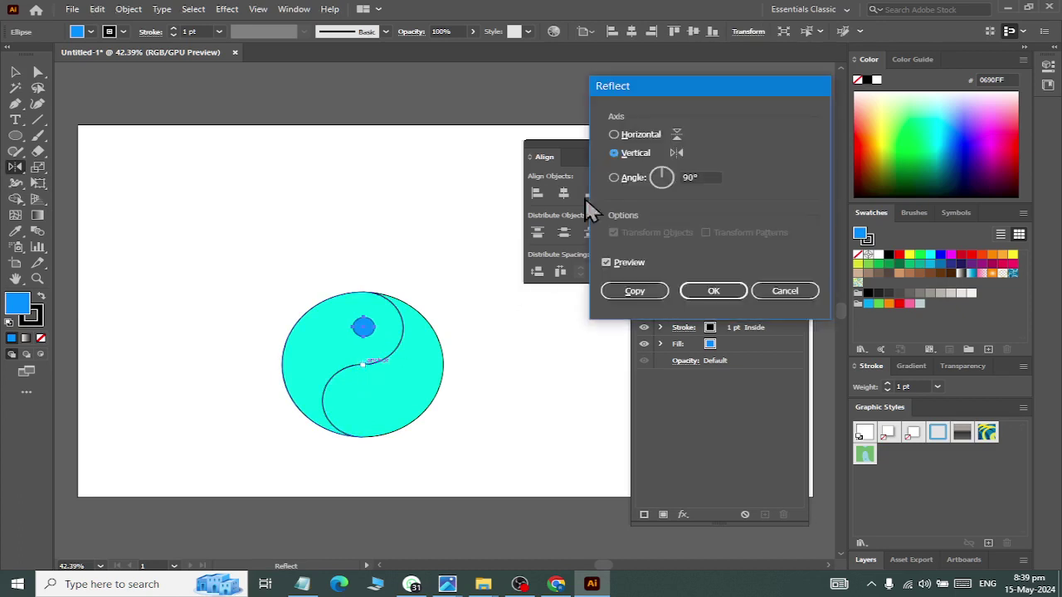
pyautogui.click(645, 136)
pyautogui.click(635, 291)
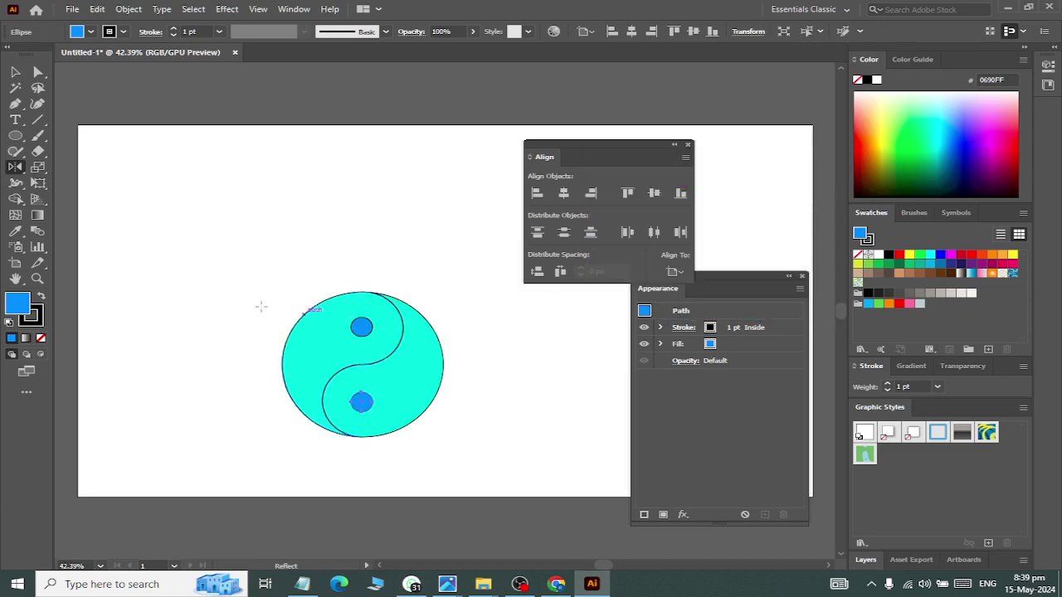
pyautogui.click(15, 73)
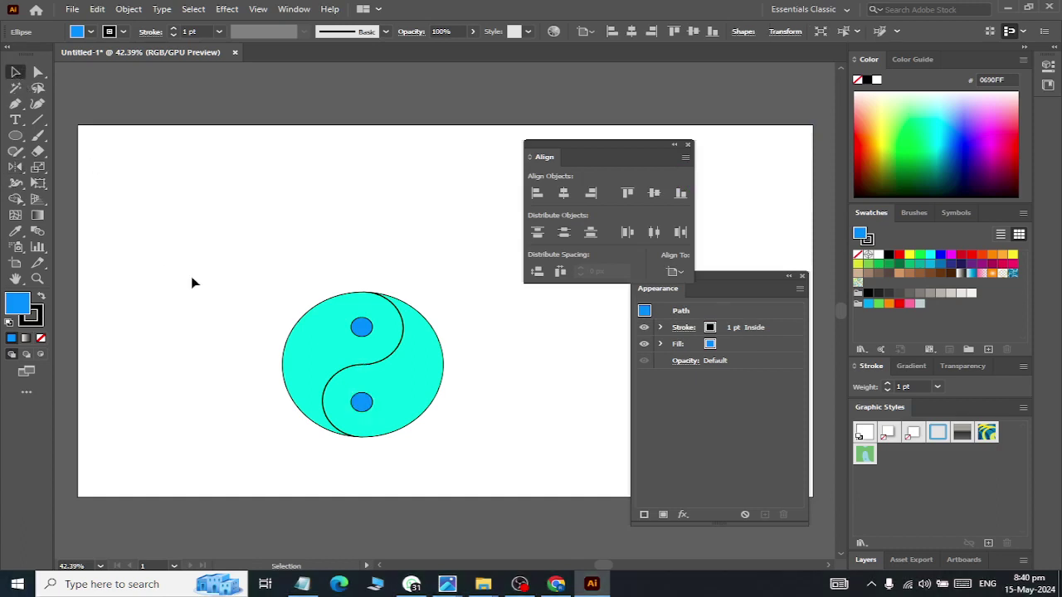
pyautogui.click(404, 444)
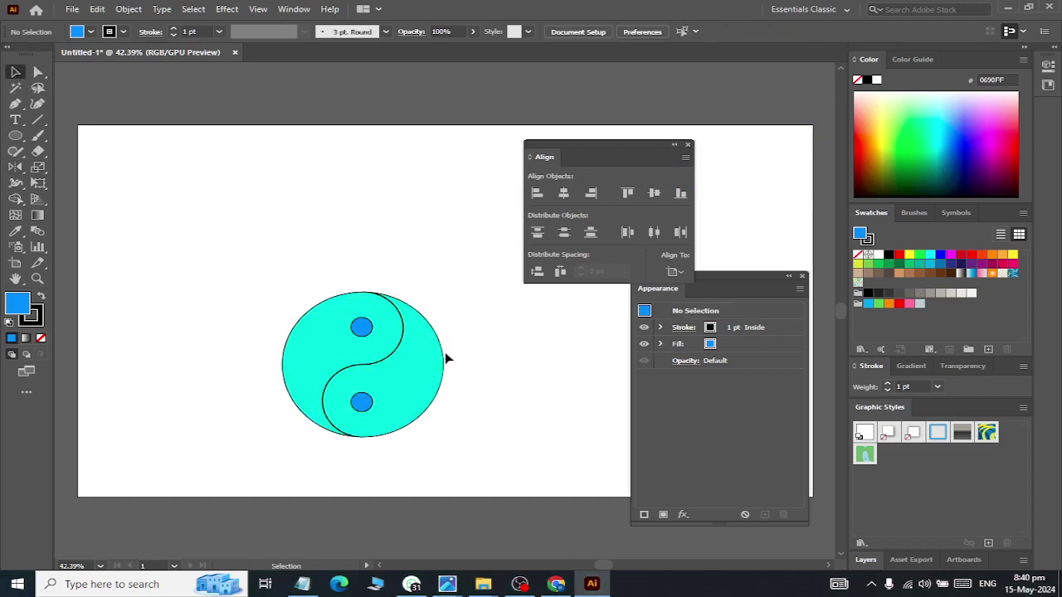
# Step: Create a 350 px blue circle and move it off the yin-yang symbol to the artboard's upper-left corner
pyautogui.click(15, 135)
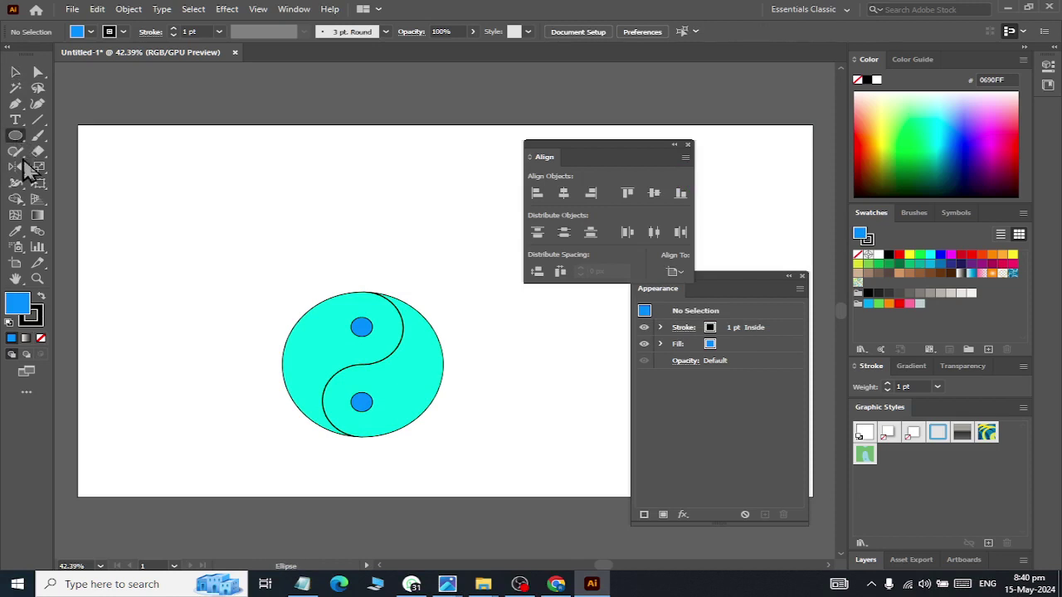
pyautogui.click(239, 255)
pyautogui.write('350')
pyautogui.press('Tab')
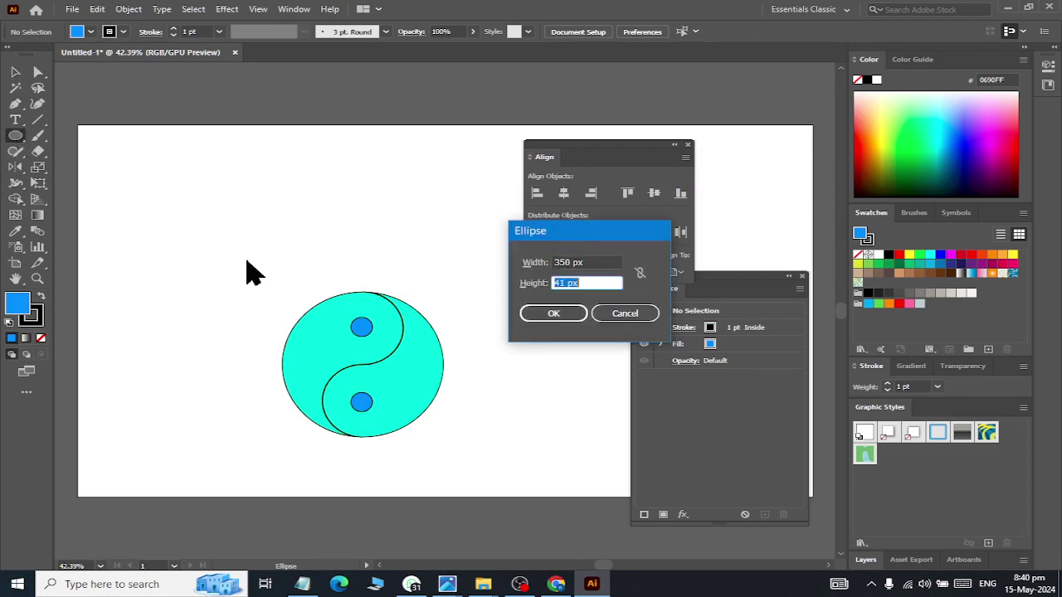
pyautogui.press('Return')
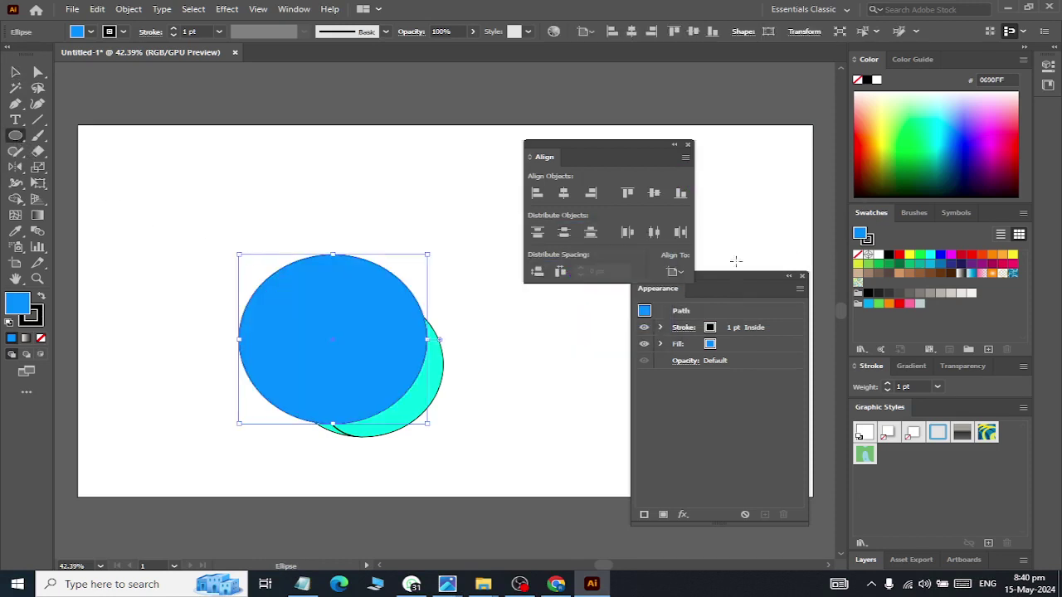
pyautogui.click(15, 73)
pyautogui.moveTo(297, 346); pyautogui.dragTo(230, 169)
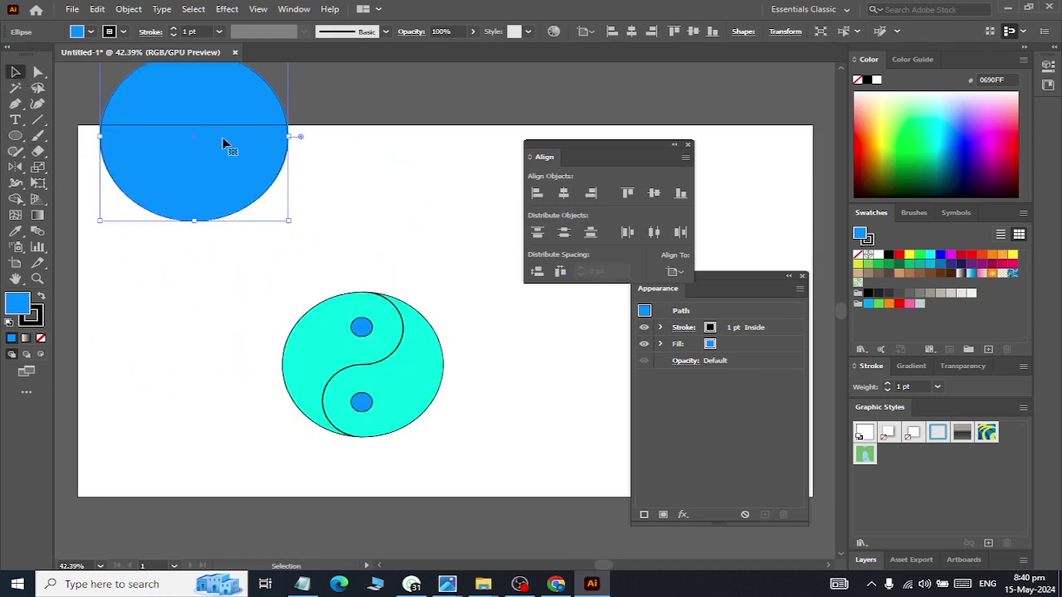
# Step: Group the two cyan yin-yang halves
pyautogui.click(386, 374)
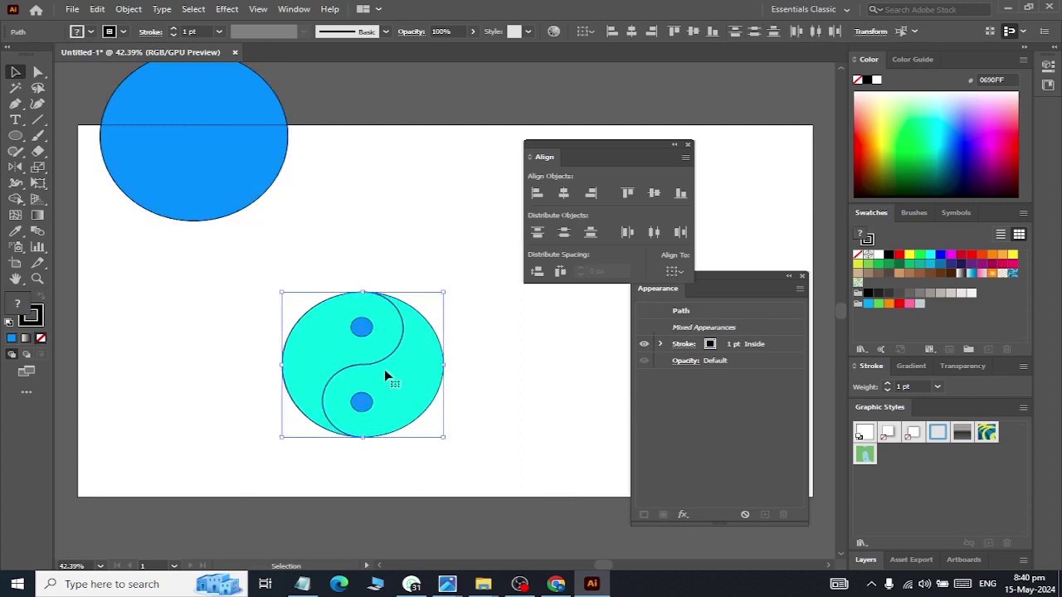
pyautogui.rightClick(387, 375)
pyautogui.click(460, 179)
pyautogui.click(284, 343)
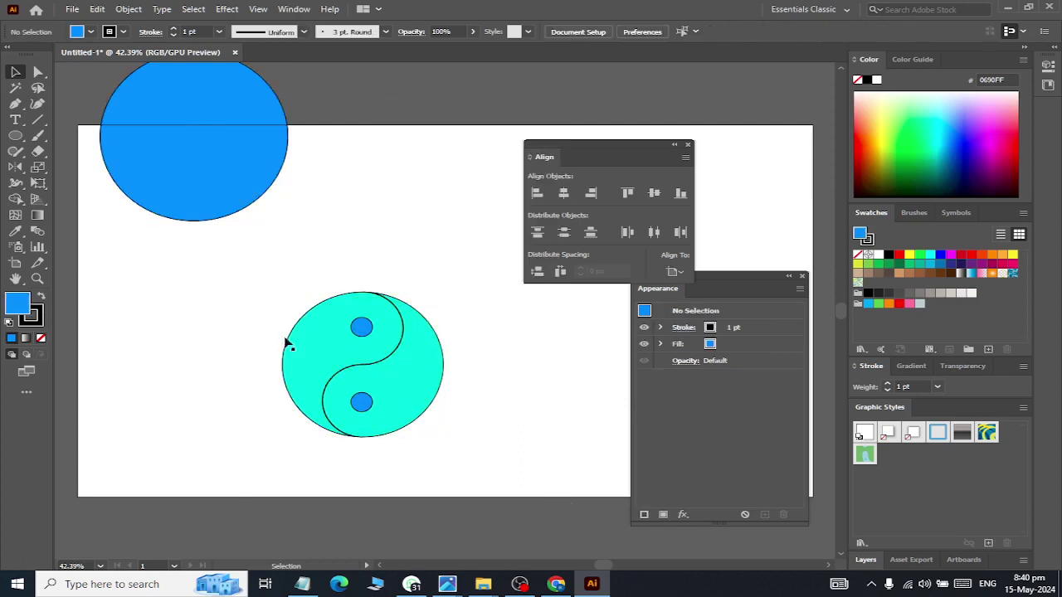
# Step: Center the large blue circle horizontally and vertically on the grouped yin-yang halves
pyautogui.click(327, 311)
pyautogui.keyDown('shift'); pyautogui.click(199, 152); pyautogui.keyUp('shift')
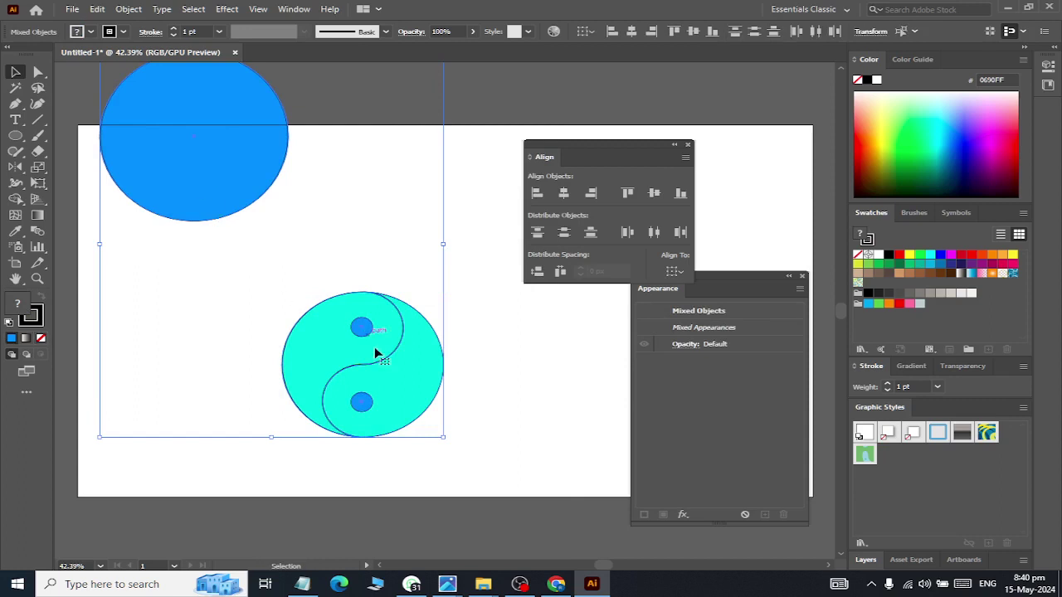
pyautogui.click(565, 194)
pyautogui.click(654, 194)
pyautogui.click(426, 473)
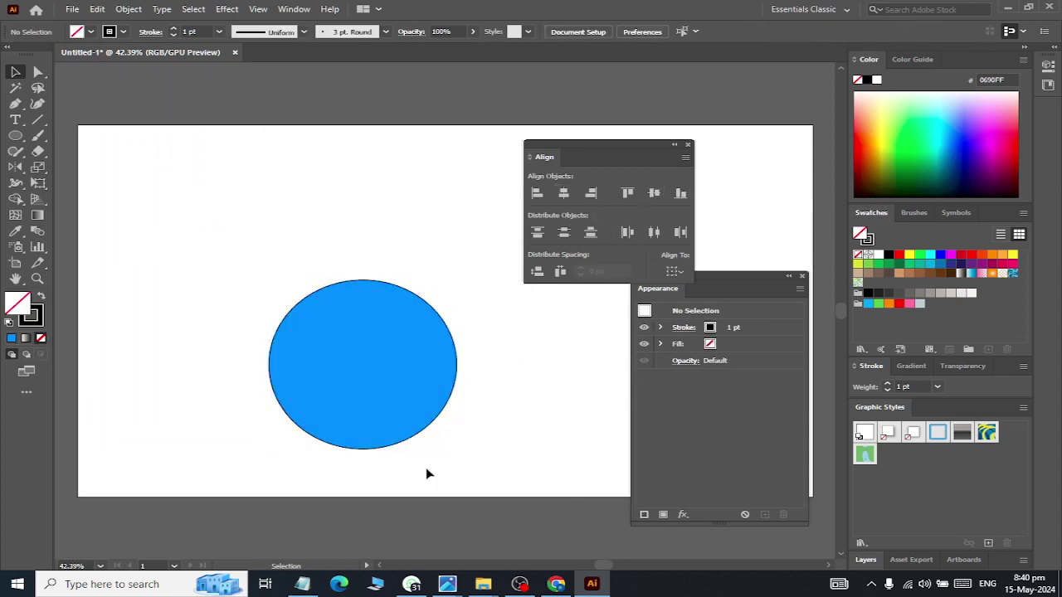
# Step: Send the large blue circle to the back so it forms a ring around the yin-yang symbol
pyautogui.rightClick(382, 397)
pyautogui.moveTo(465, 323)
pyautogui.click(609, 367)
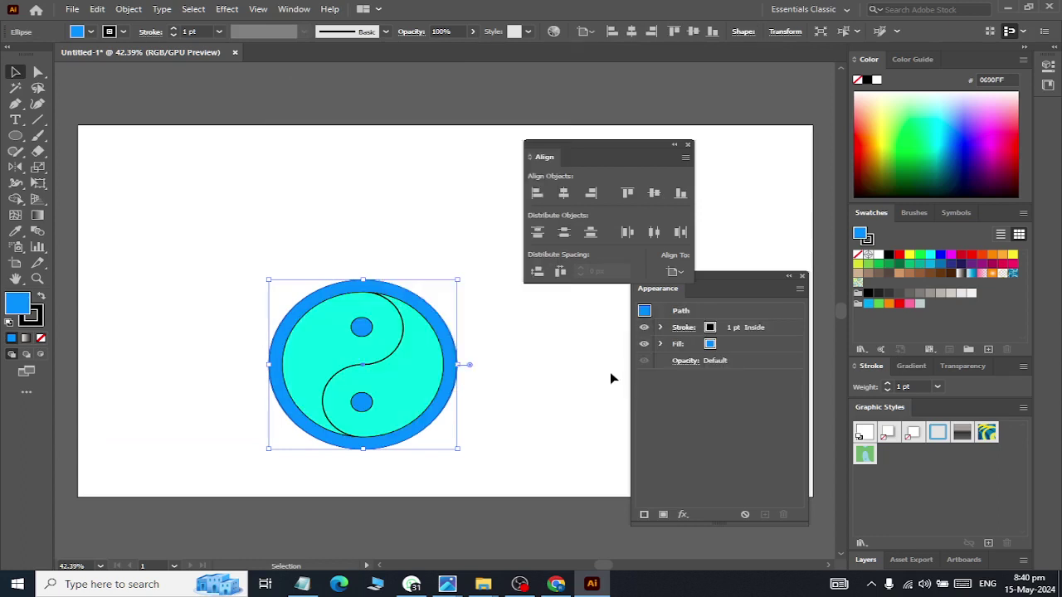
pyautogui.click(551, 500)
# Step: Ungroup the two yin-yang halves and select the outer blue circle
pyautogui.scroll(2, 380, 429)
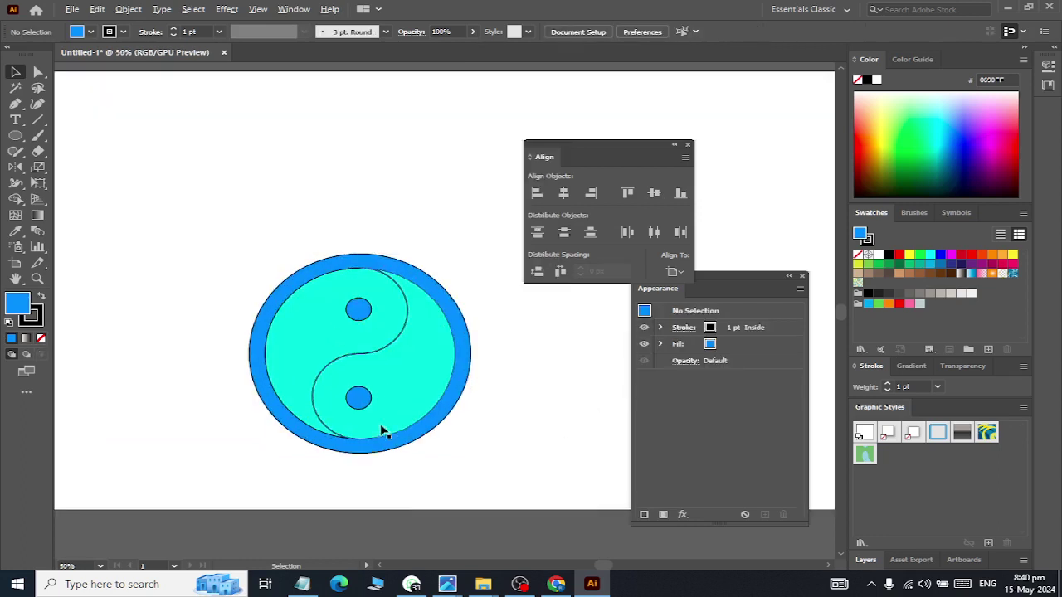
pyautogui.rightClick(387, 332)
pyautogui.click(450, 442)
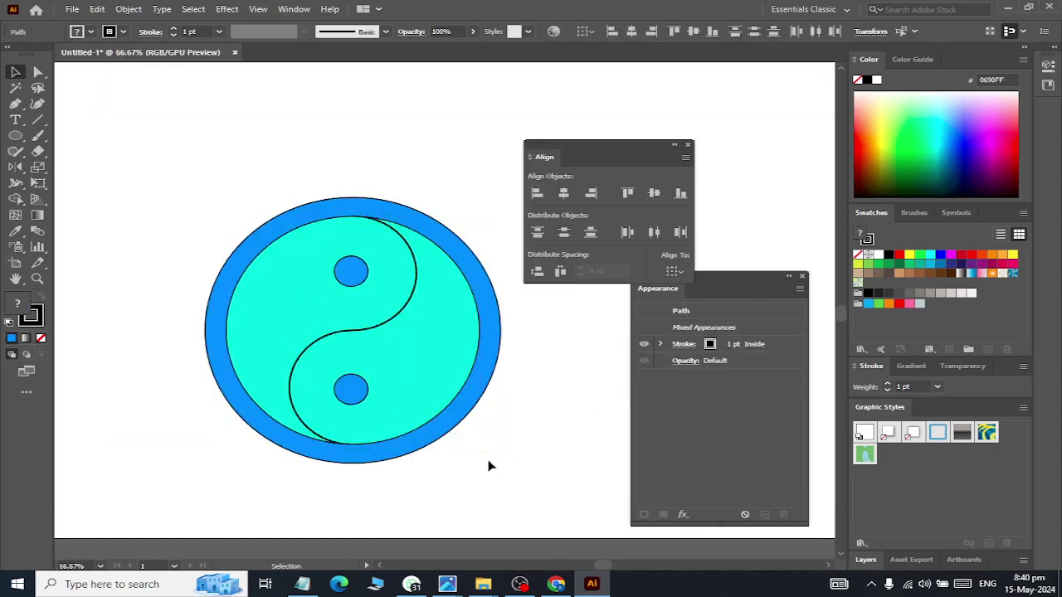
pyautogui.click(488, 465)
pyautogui.click(441, 426)
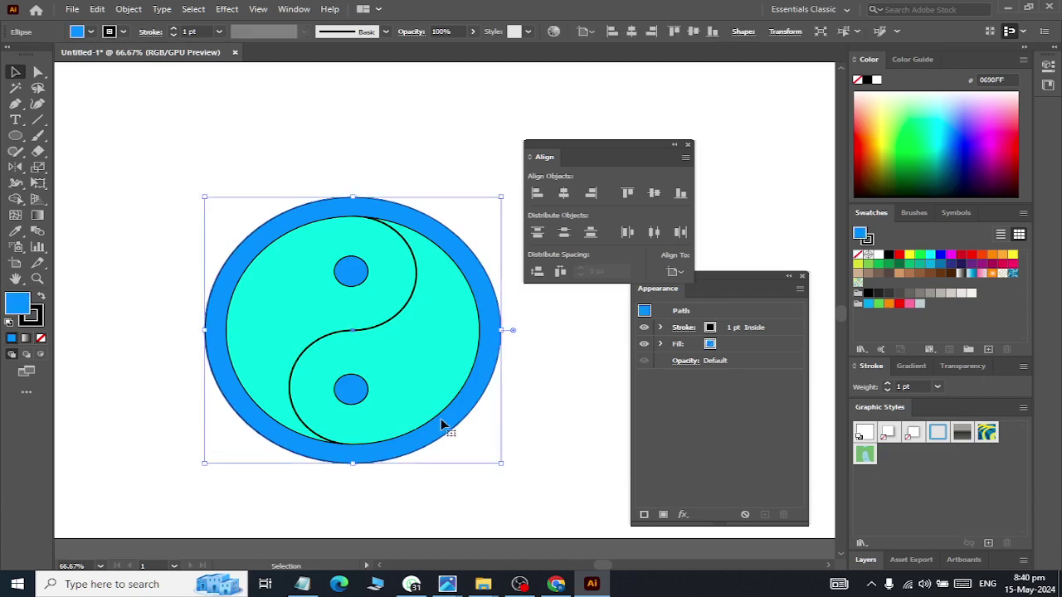
# Step: Fill the outer circle with the pink-to-white gradient swatch and the right yin-yang half with the blue gradient swatch
pyautogui.click(961, 275)
pyautogui.click(444, 329)
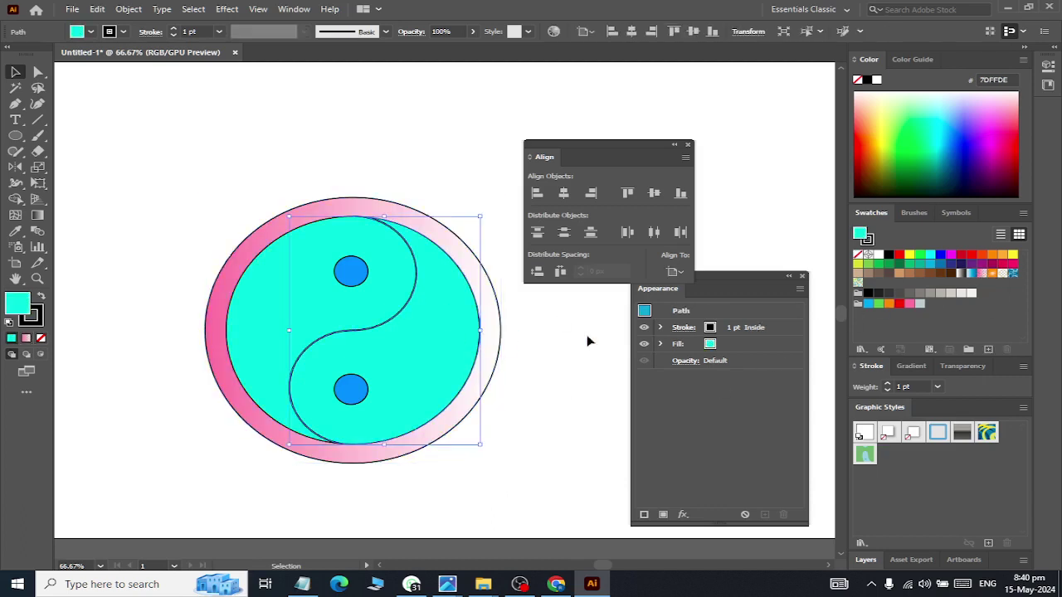
pyautogui.click(971, 276)
# Step: Fill the left yin-yang half with the orange radial gradient swatch and deselect it
pyautogui.click(264, 327)
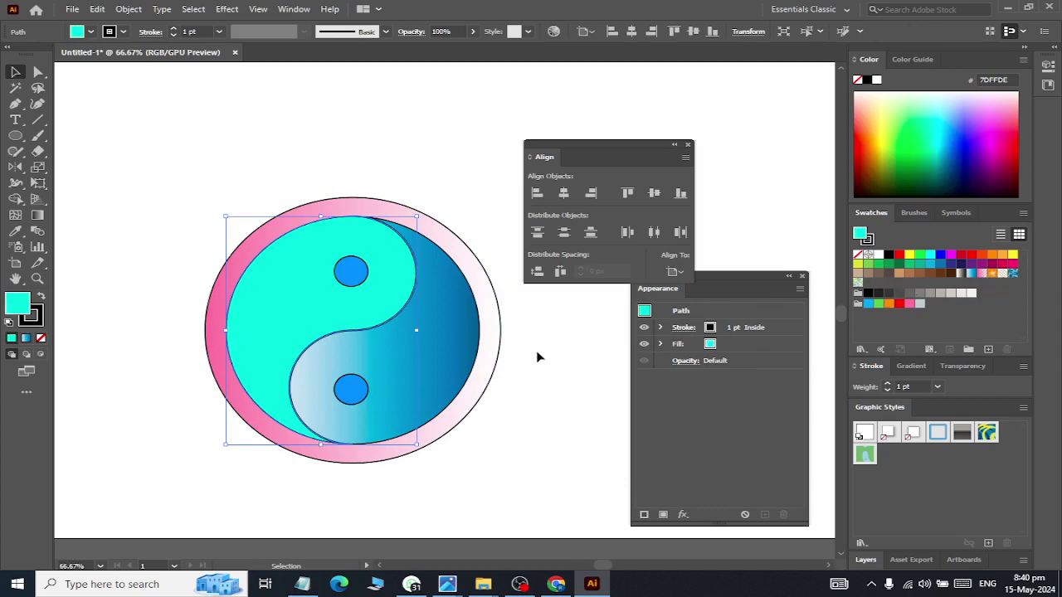
pyautogui.click(561, 426)
pyautogui.click(324, 326)
pyautogui.click(992, 273)
pyautogui.click(545, 391)
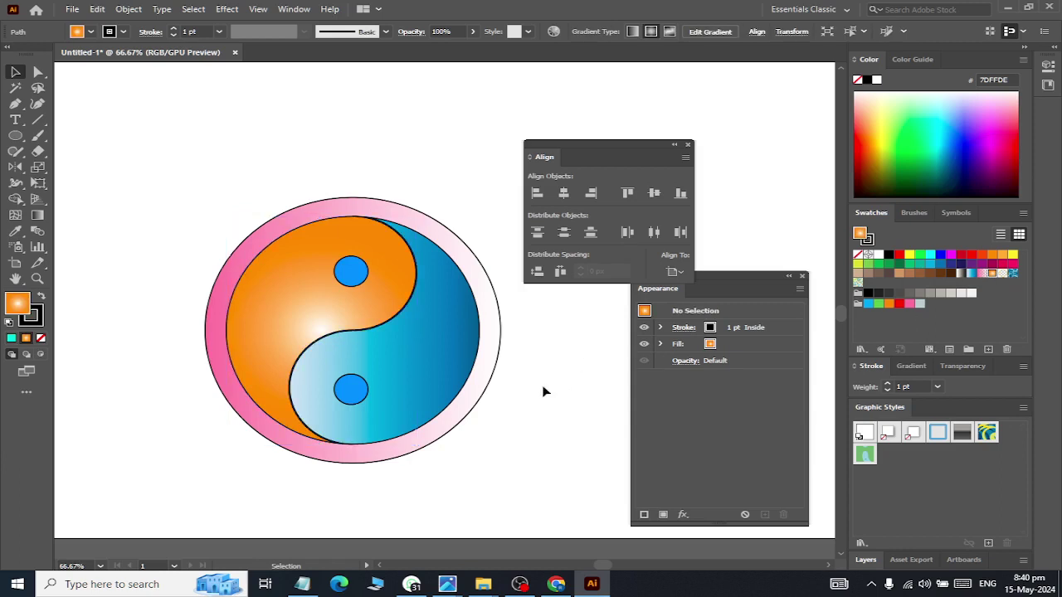
# Step: Move the whole yin-yang logo toward the upper-left corner of the artboard and deselect it
pyautogui.click(352, 391)
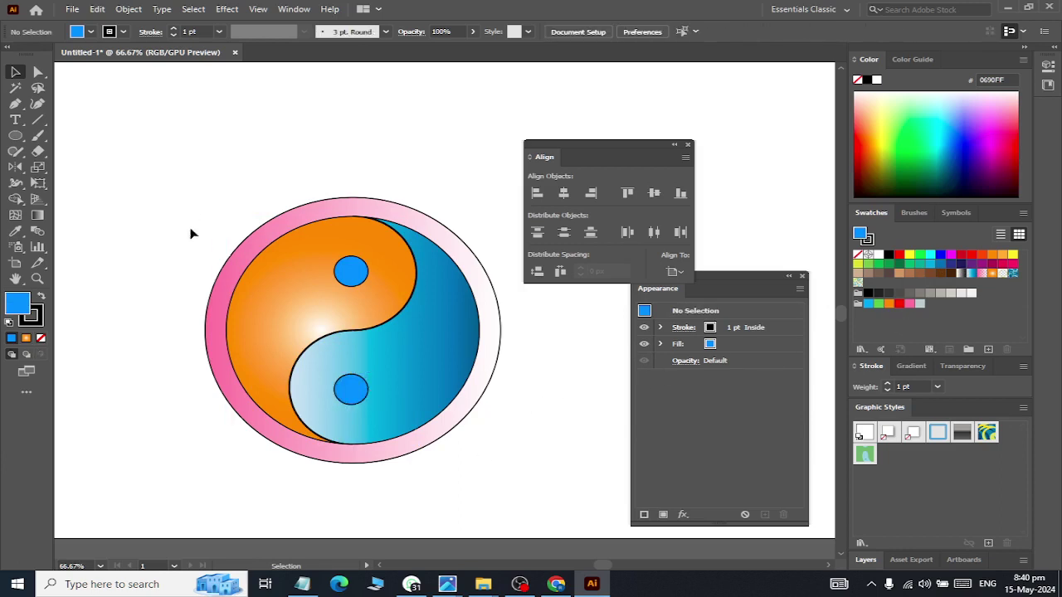
pyautogui.moveTo(414, 403); pyautogui.dragTo(246, 264)
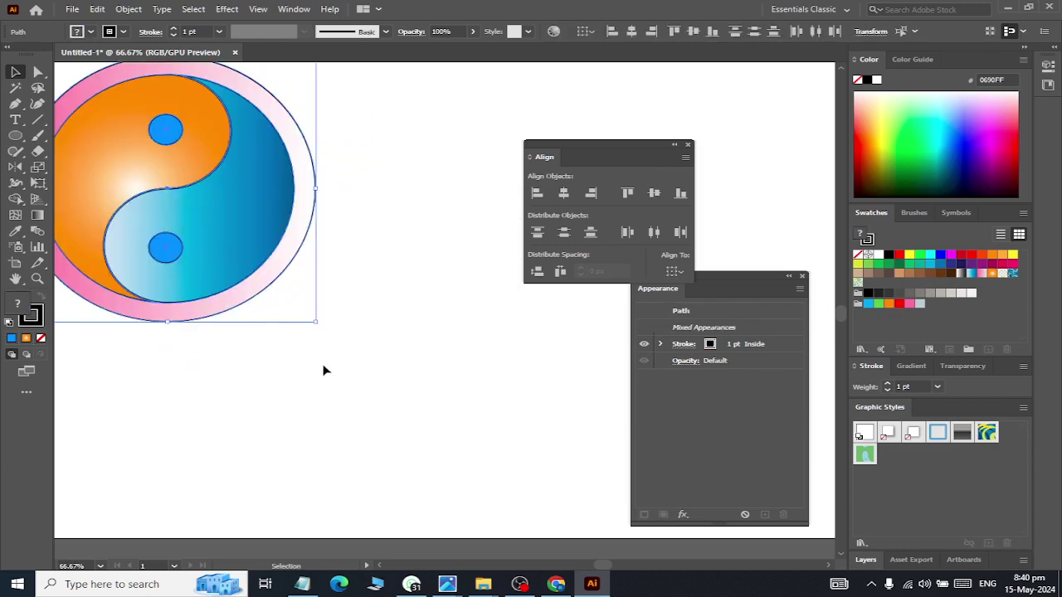
pyautogui.click(318, 368)
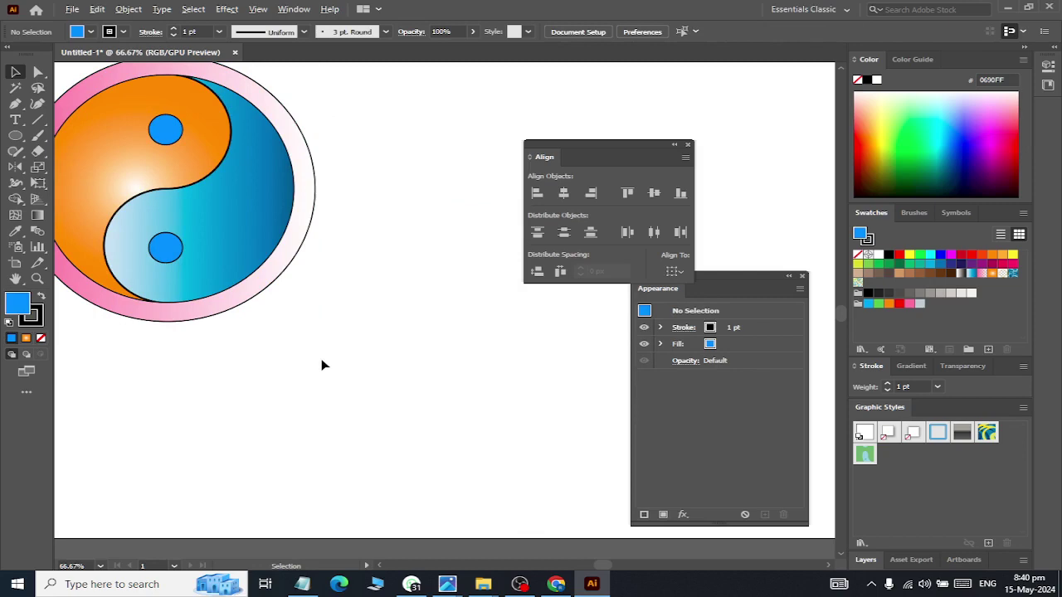
# Step: Switch to File Explorer and look through the reference images in the Assignment folder
pyautogui.hotkey('alt', 'Tab')
pyautogui.hotkey('alt', 'Tab')
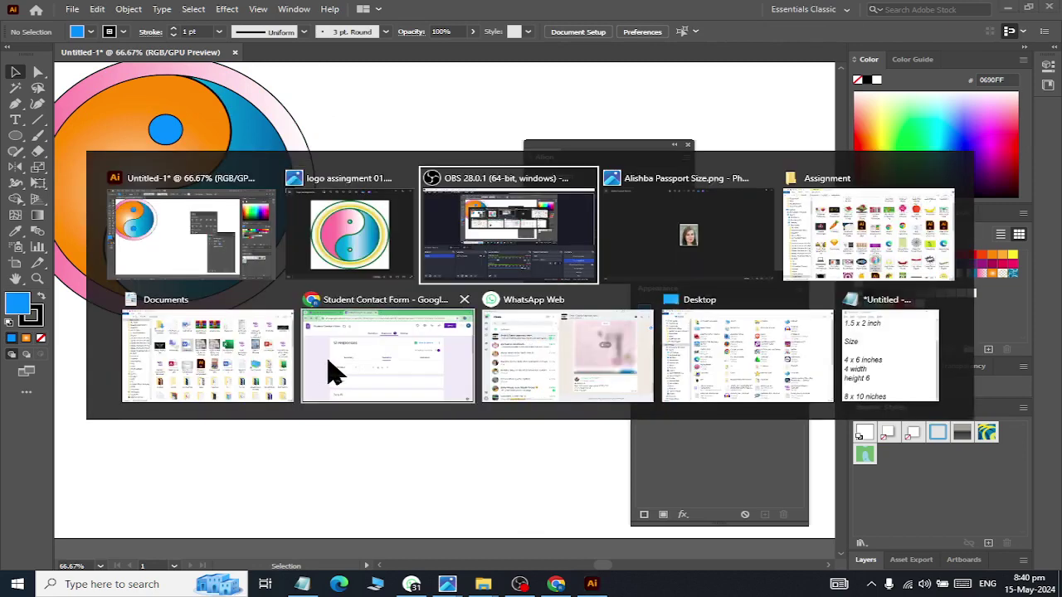
pyautogui.hotkey('alt', 'Tab')
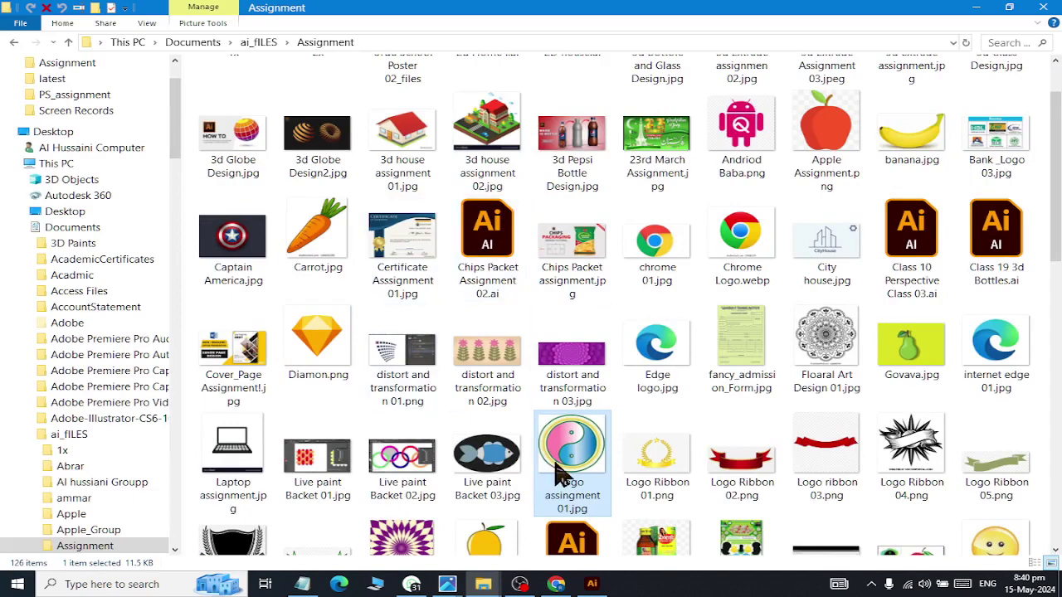
pyautogui.moveTo(1059, 250)
pyautogui.mouseDown()
pyautogui.moveTo(1058, 219)
pyautogui.moveTo(1059, 267)
pyautogui.mouseUp()
pyautogui.moveTo(1055, 306); pyautogui.dragTo(1057, 380)
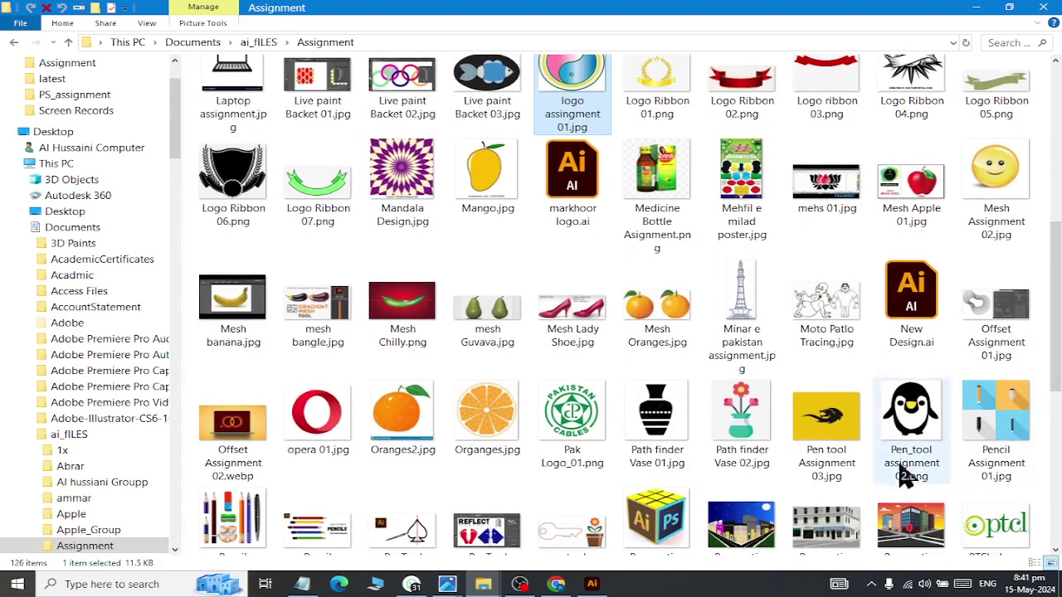